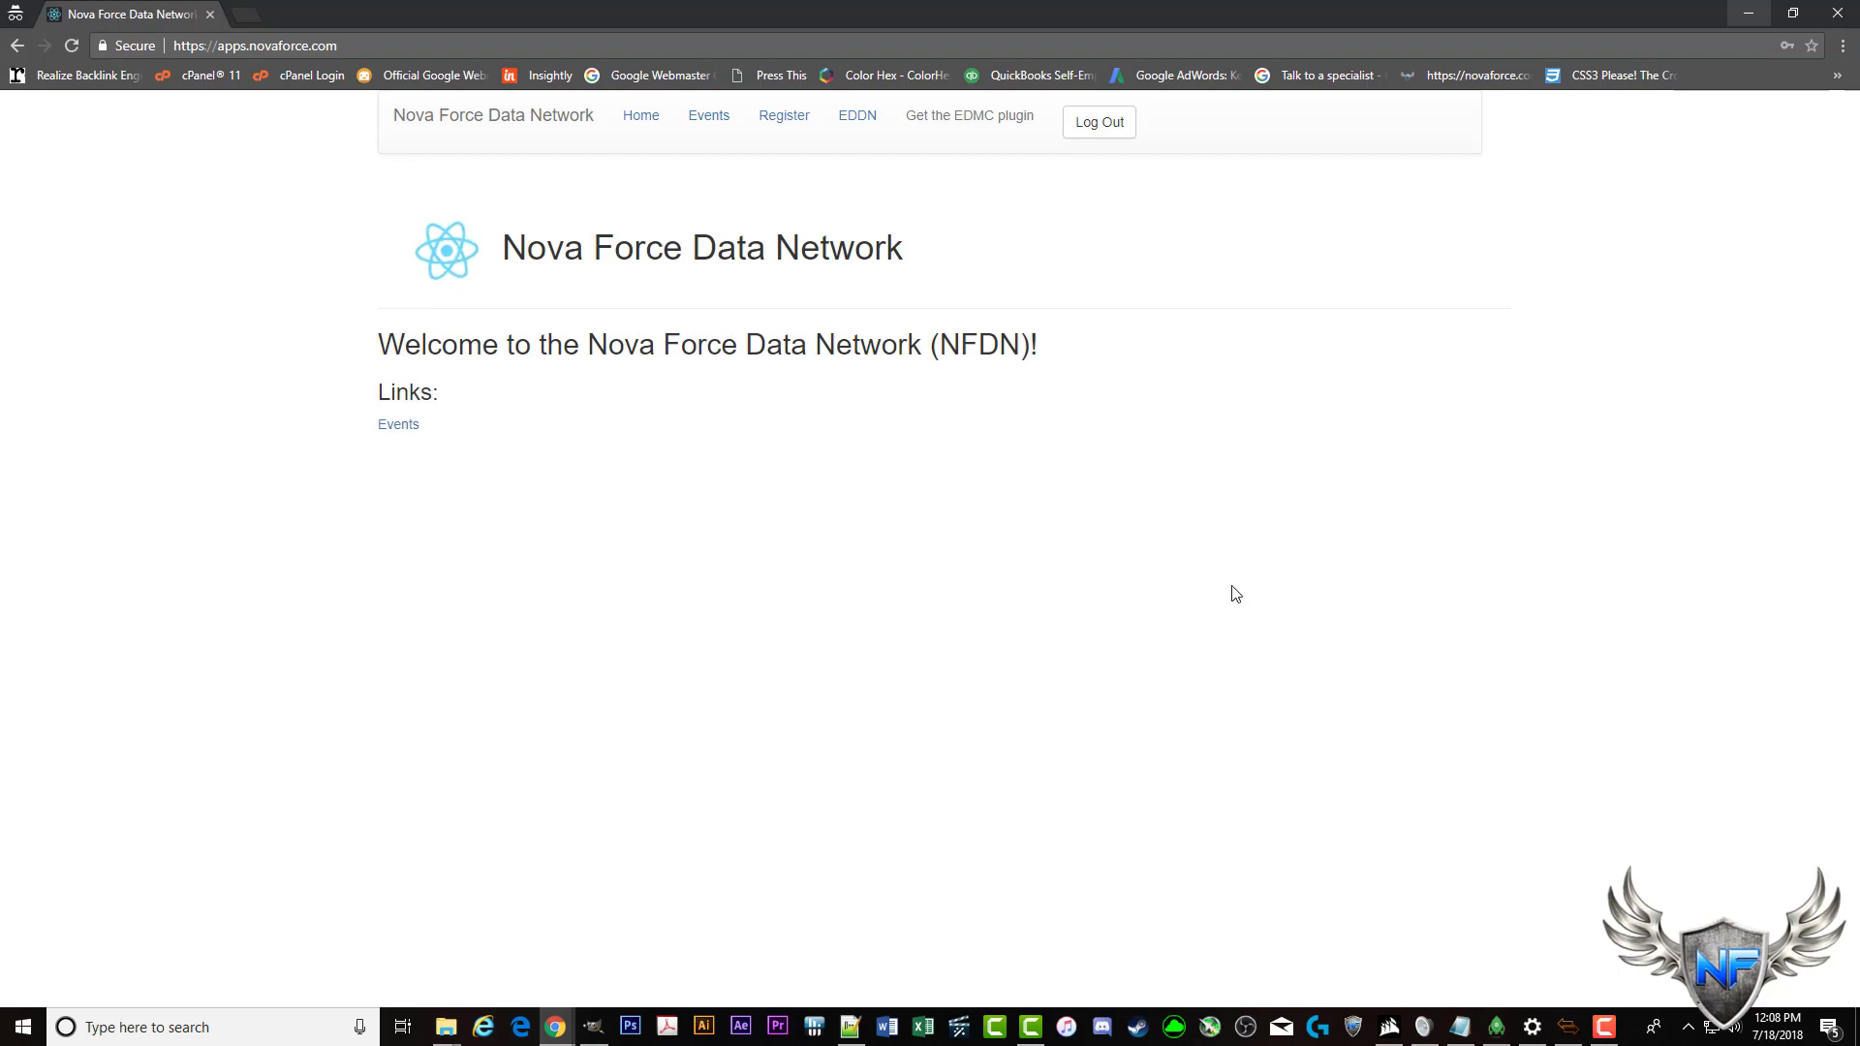
# - Open the Nova Force Data Network registration page and enter Test as the username
pyautogui.tripleClick(356, 48)
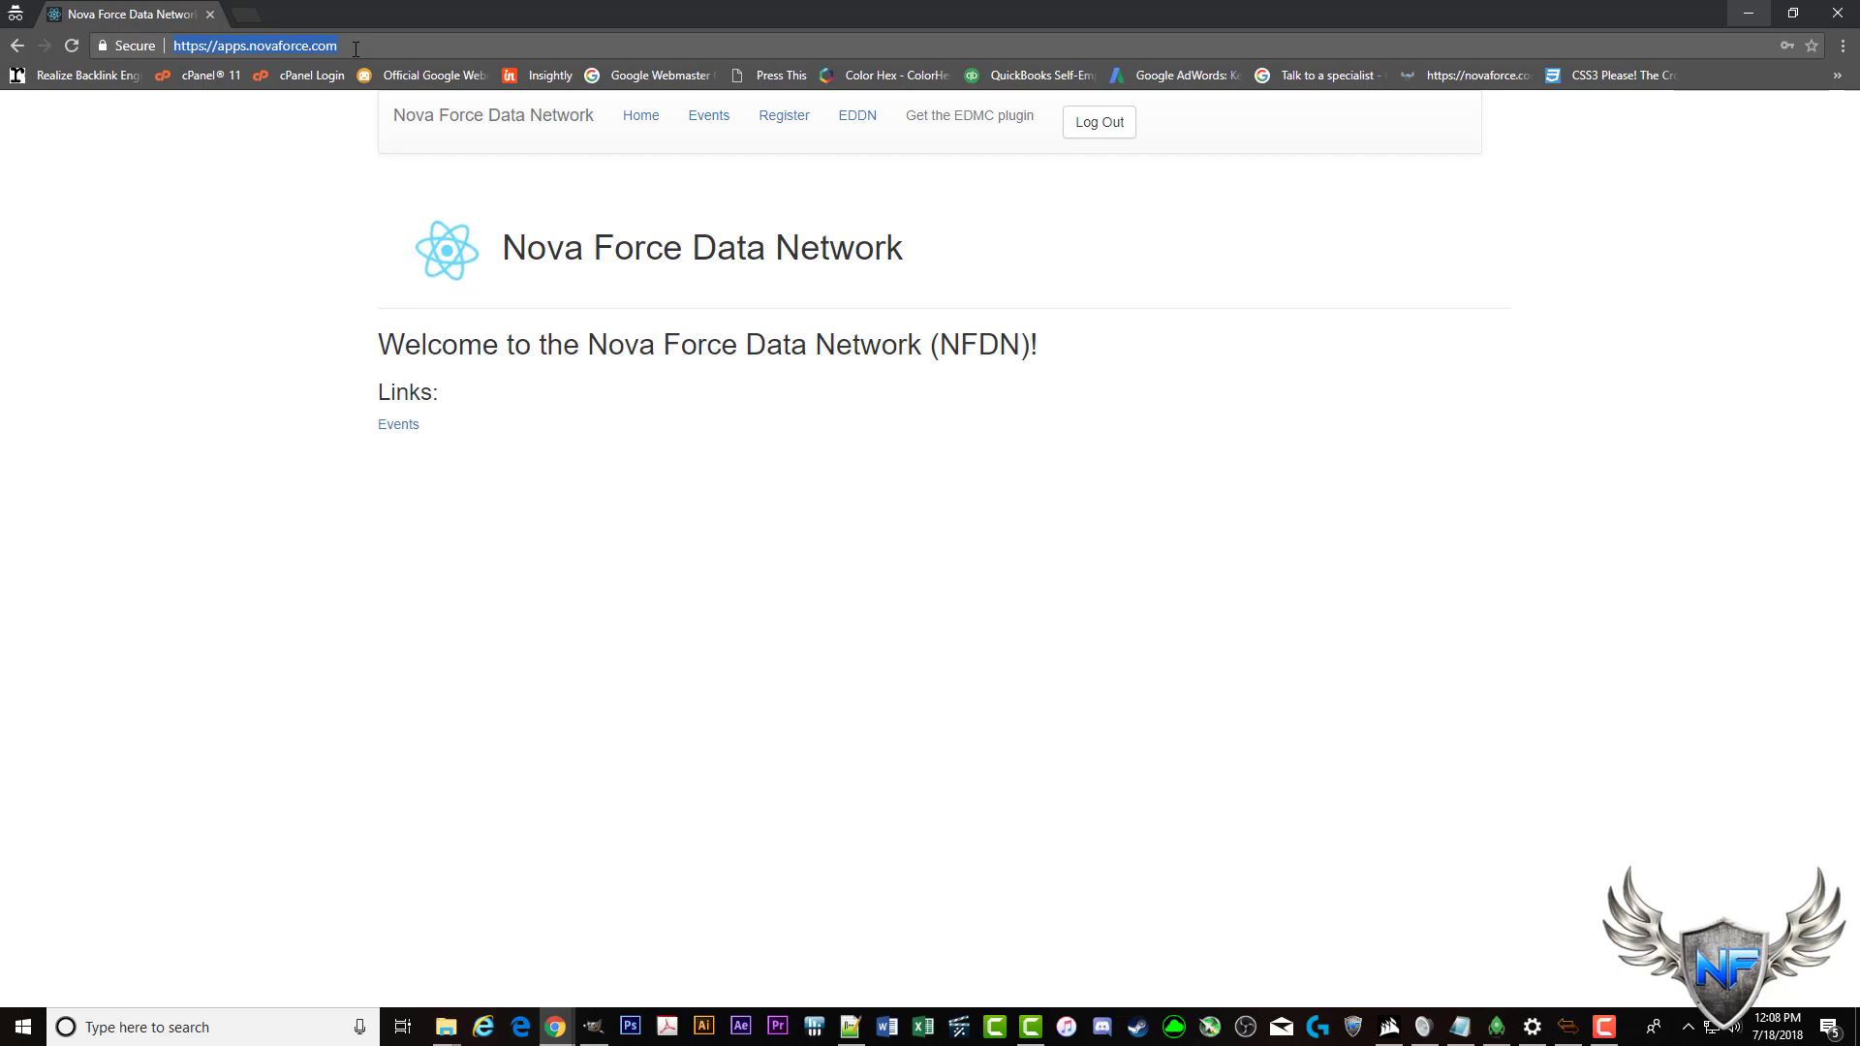
pyautogui.click(1019, 463)
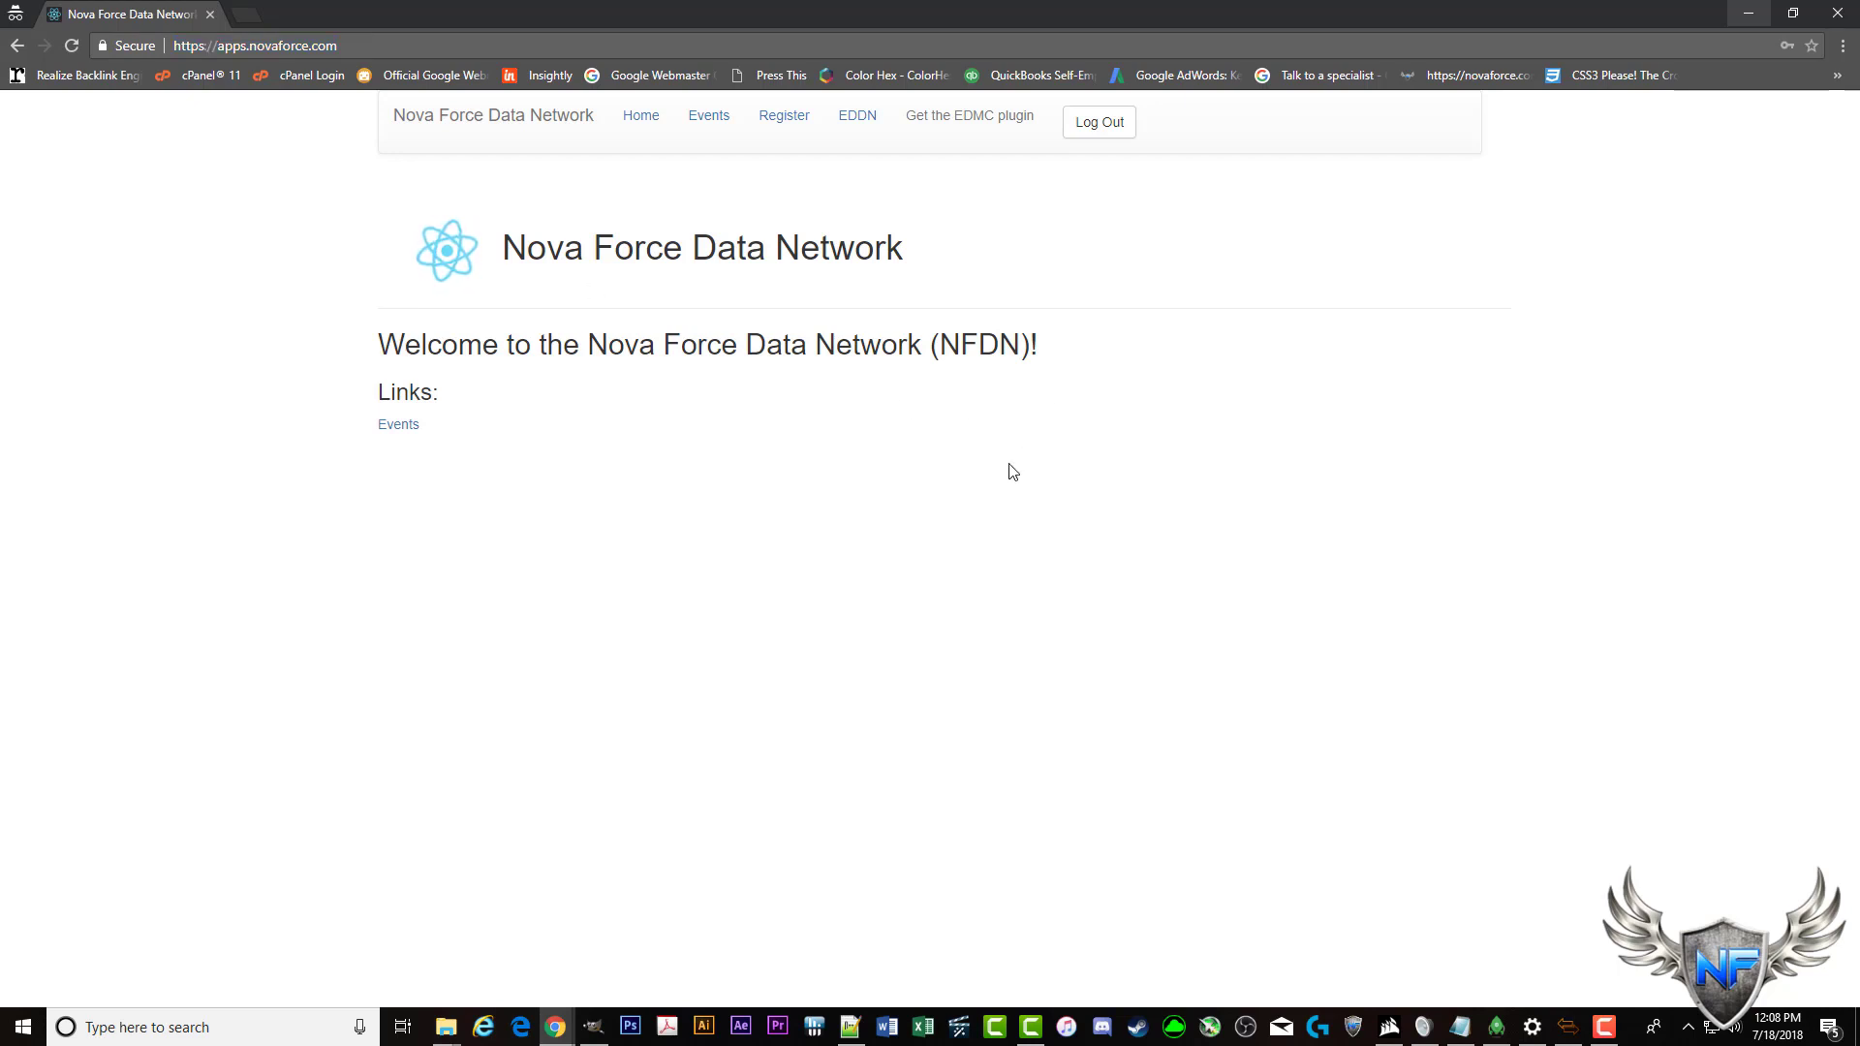
pyautogui.click(772, 120)
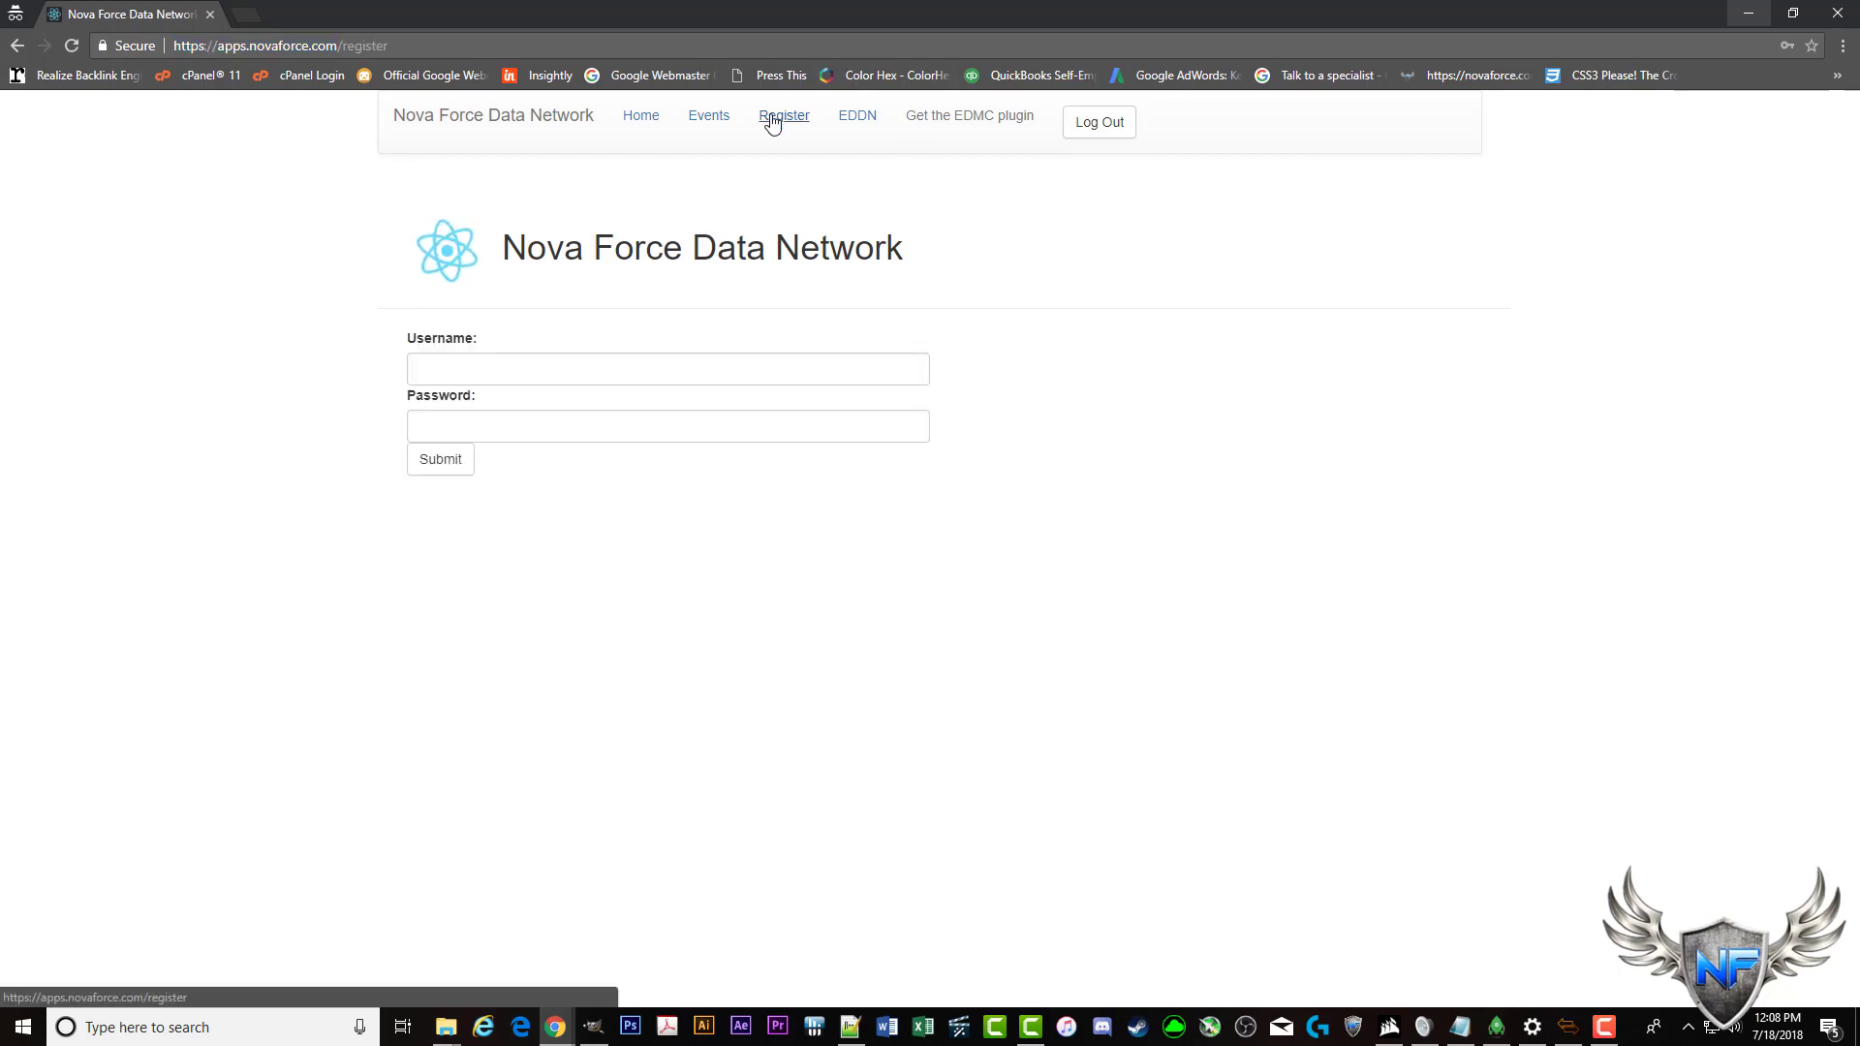
pyautogui.hotkey('alt', 'Tab')
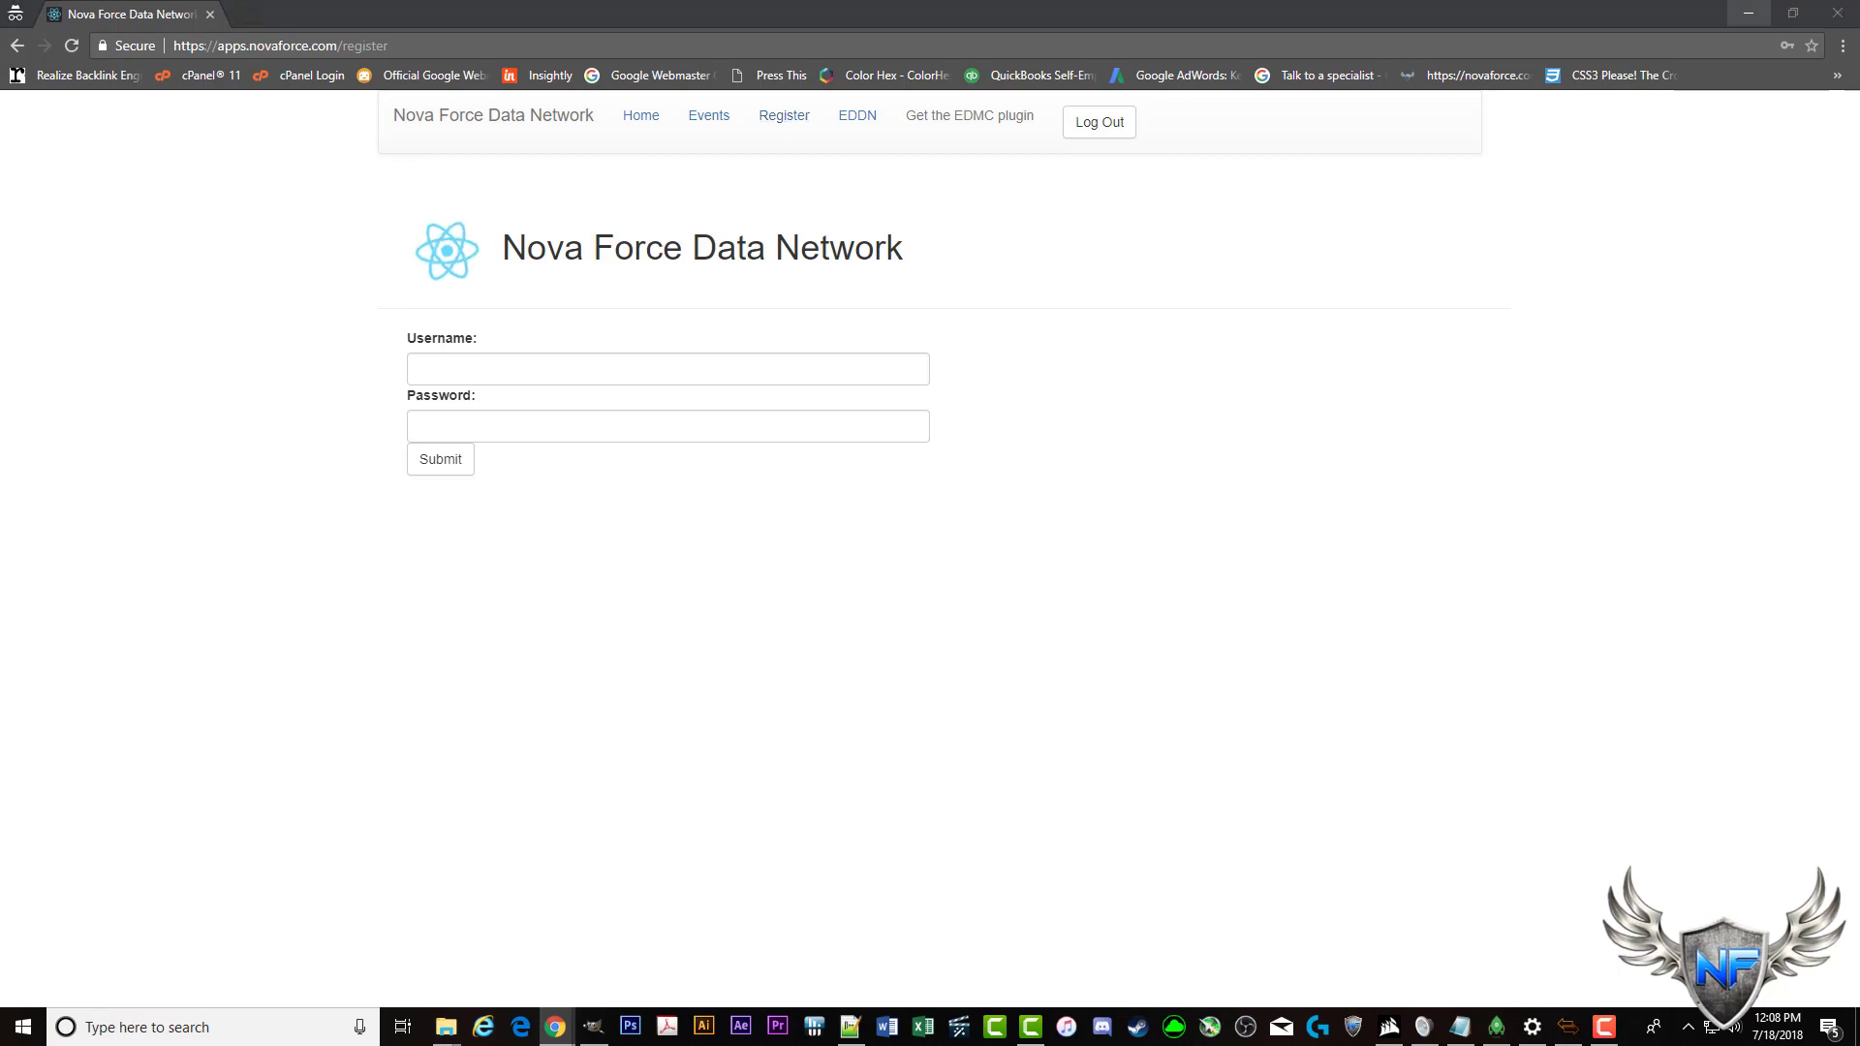
pyautogui.click(661, 366)
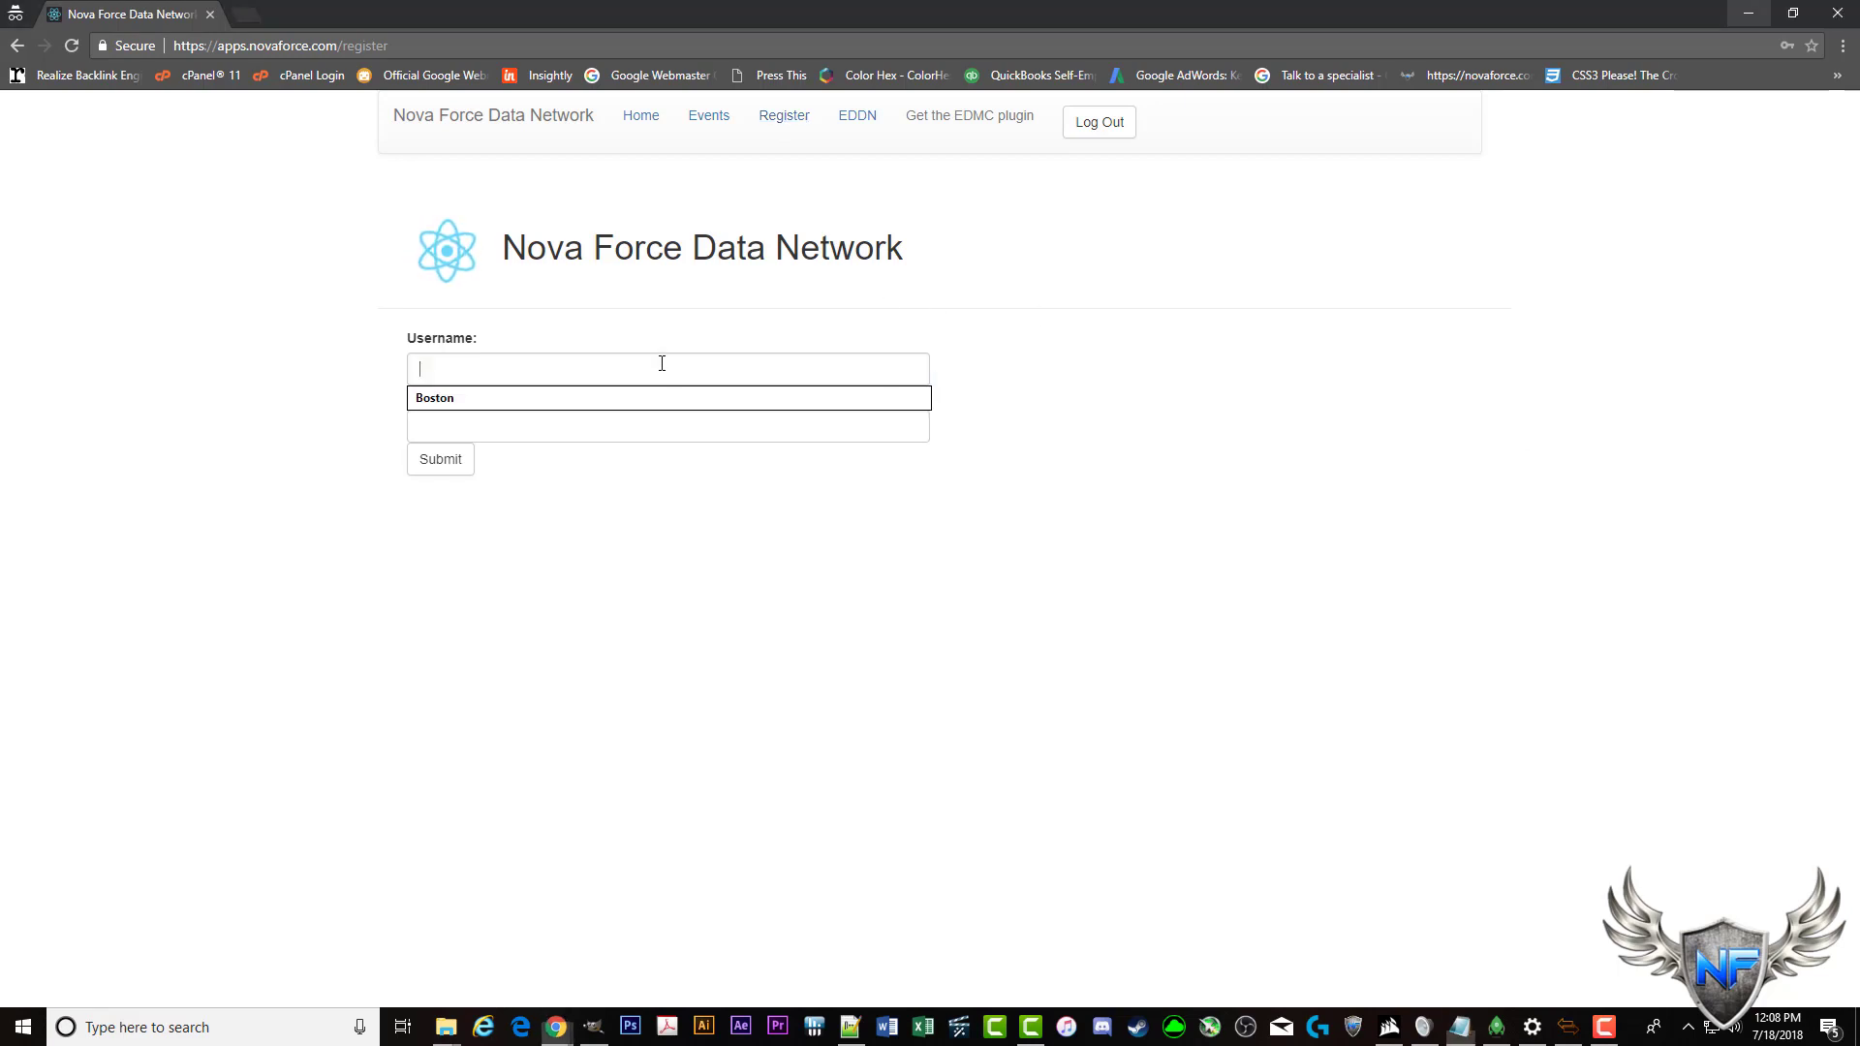
pyautogui.rightClick(660, 366)
pyautogui.click(781, 505)
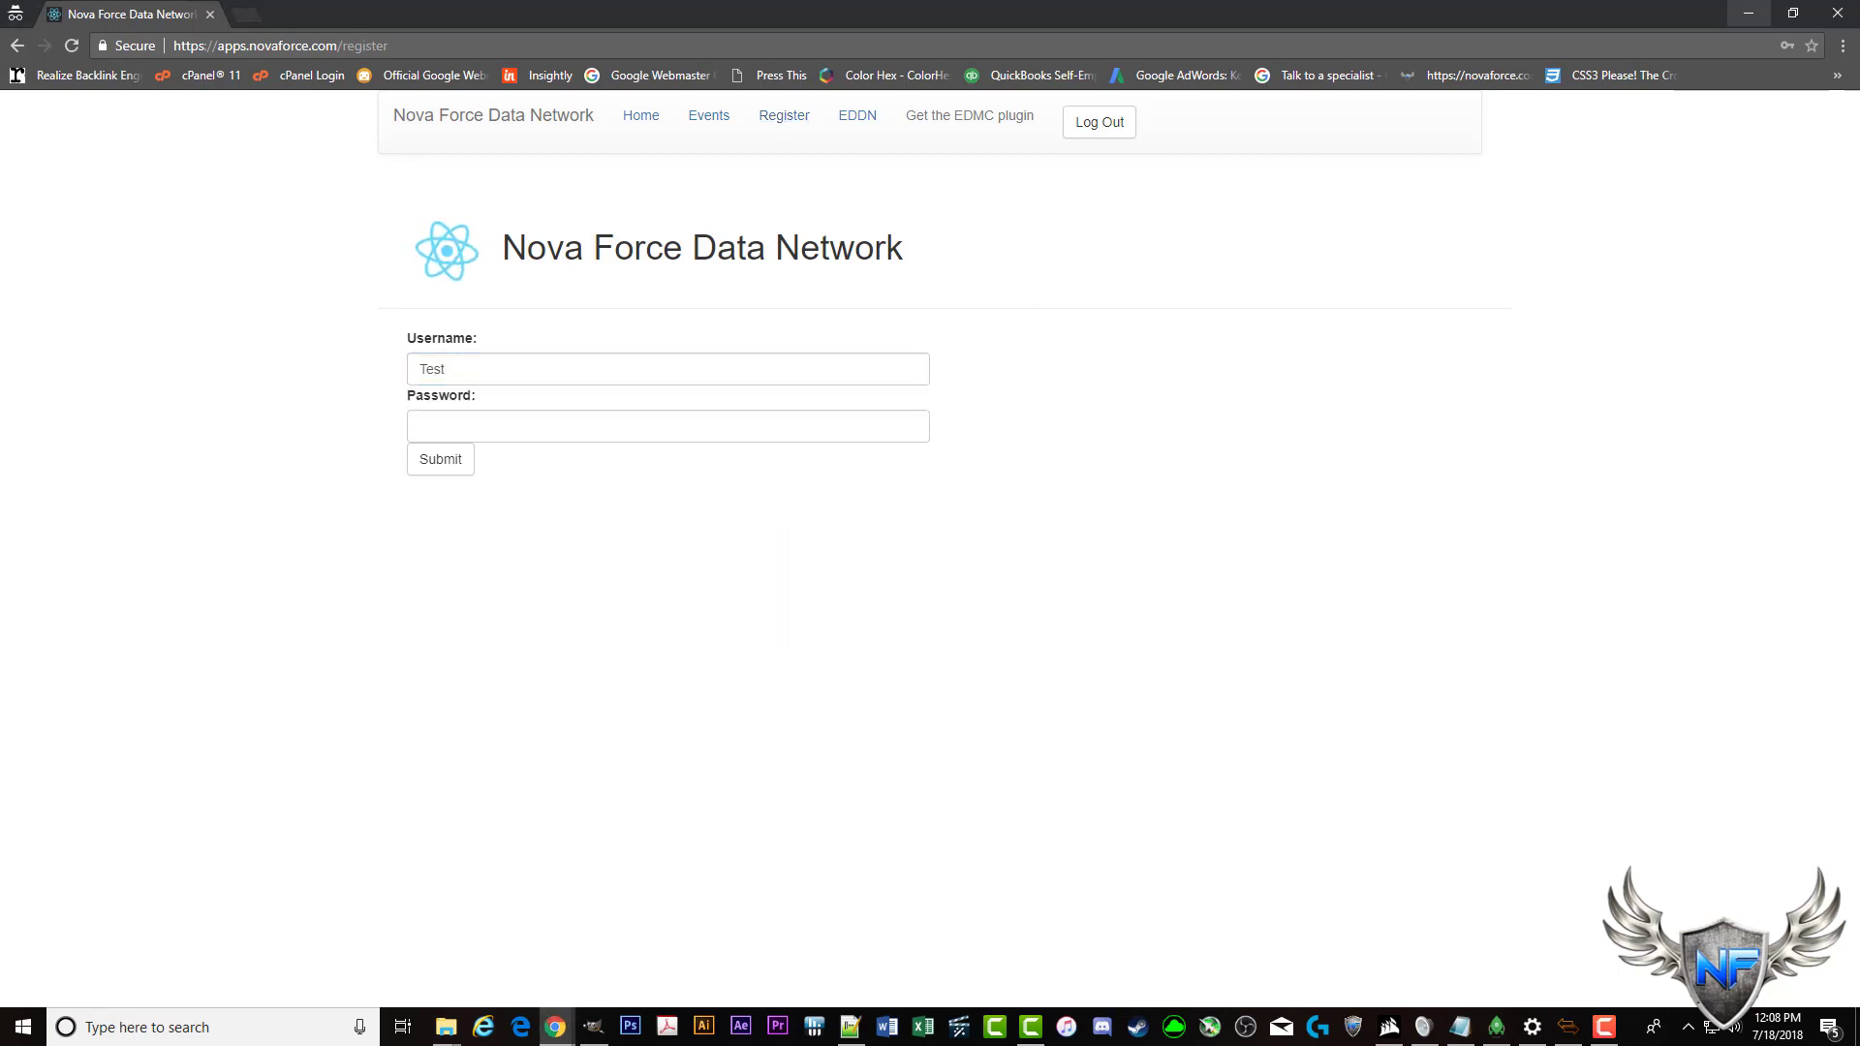
# - Paste the copied account password as plain text into the registration form and submit it
pyautogui.hotkey('alt', 'Tab')
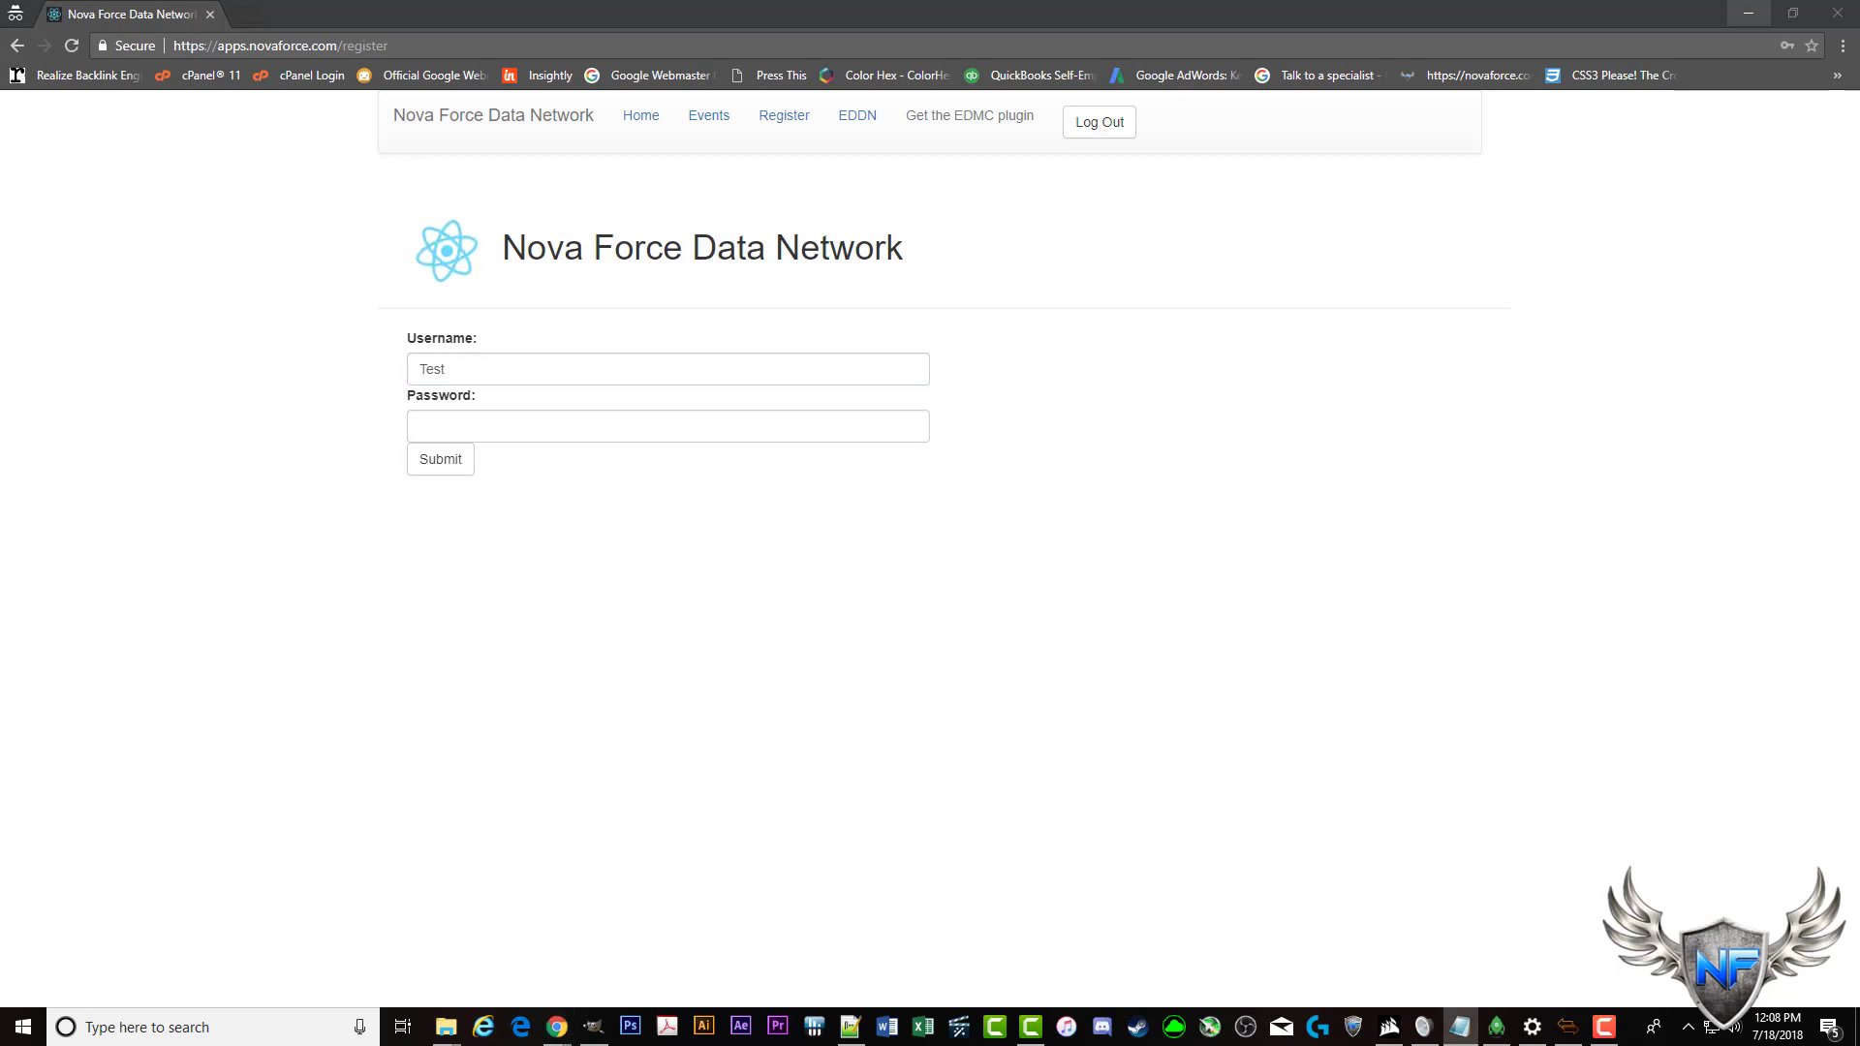
pyautogui.click(660, 429)
pyautogui.rightClick(660, 432)
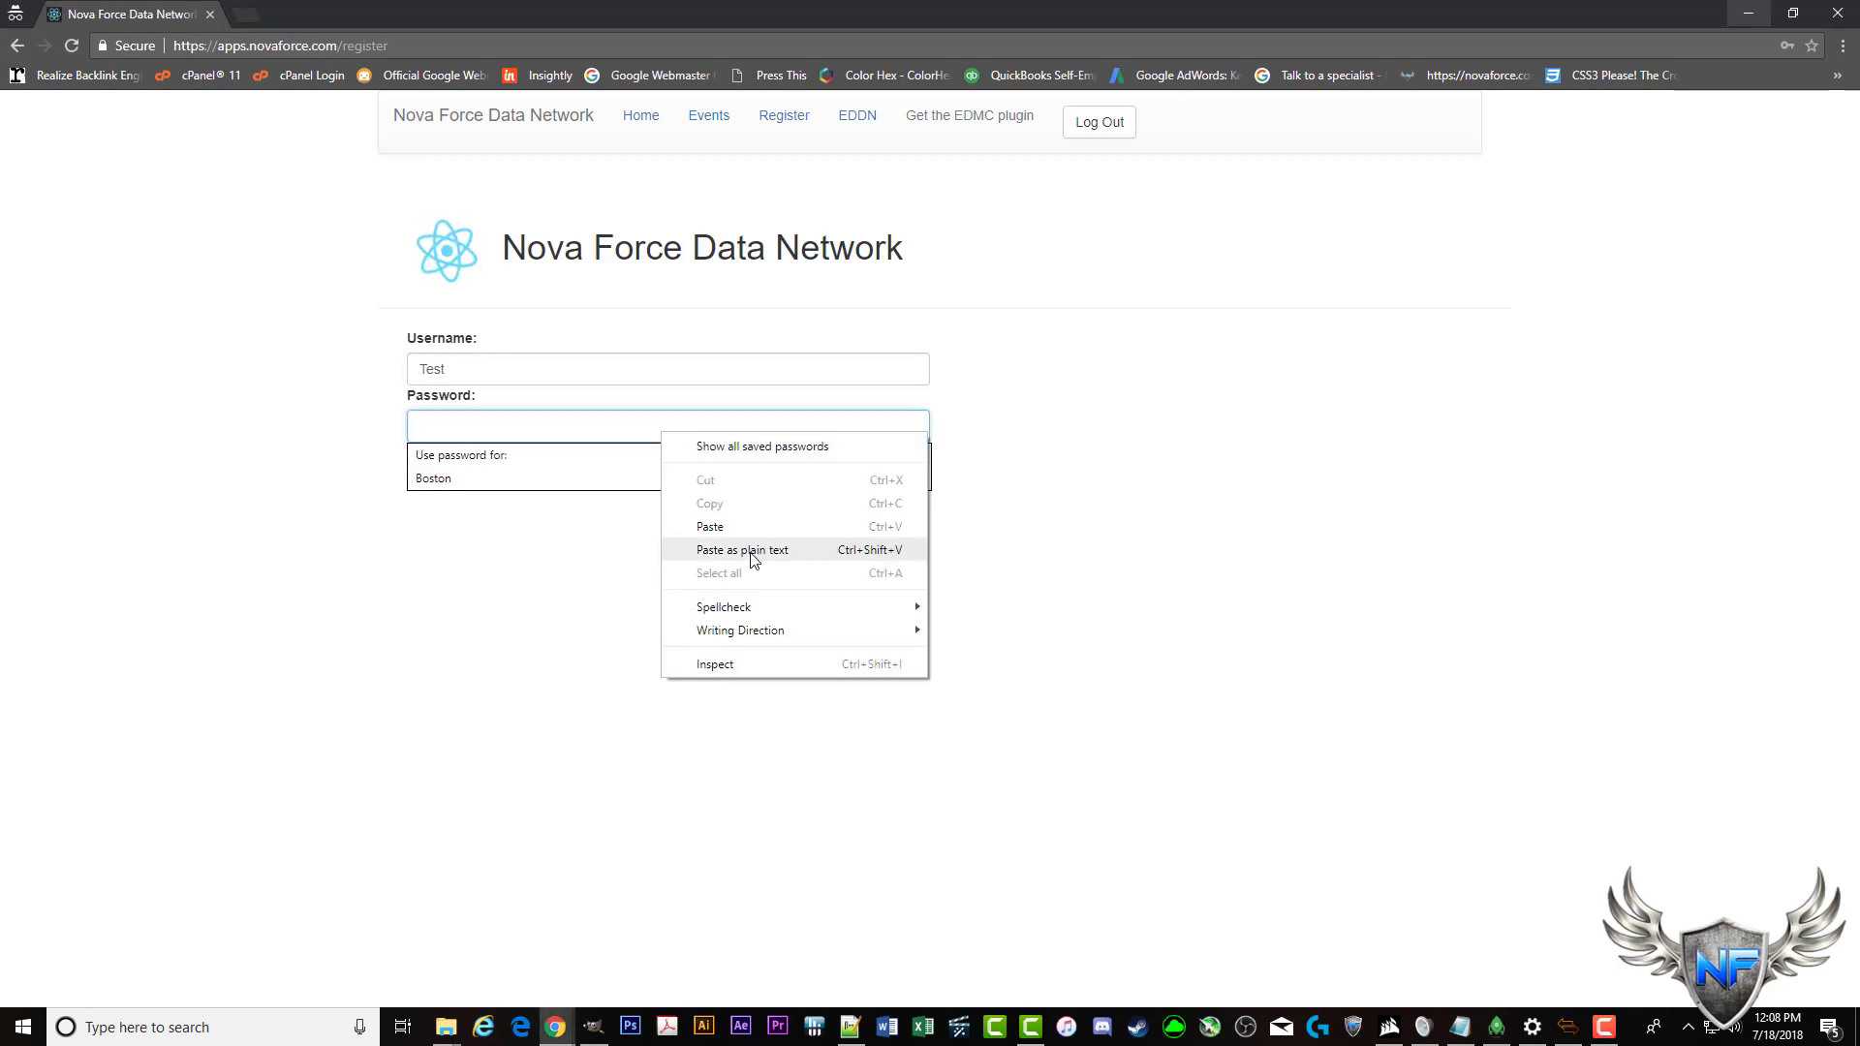
pyautogui.click(753, 558)
pyautogui.click(1120, 491)
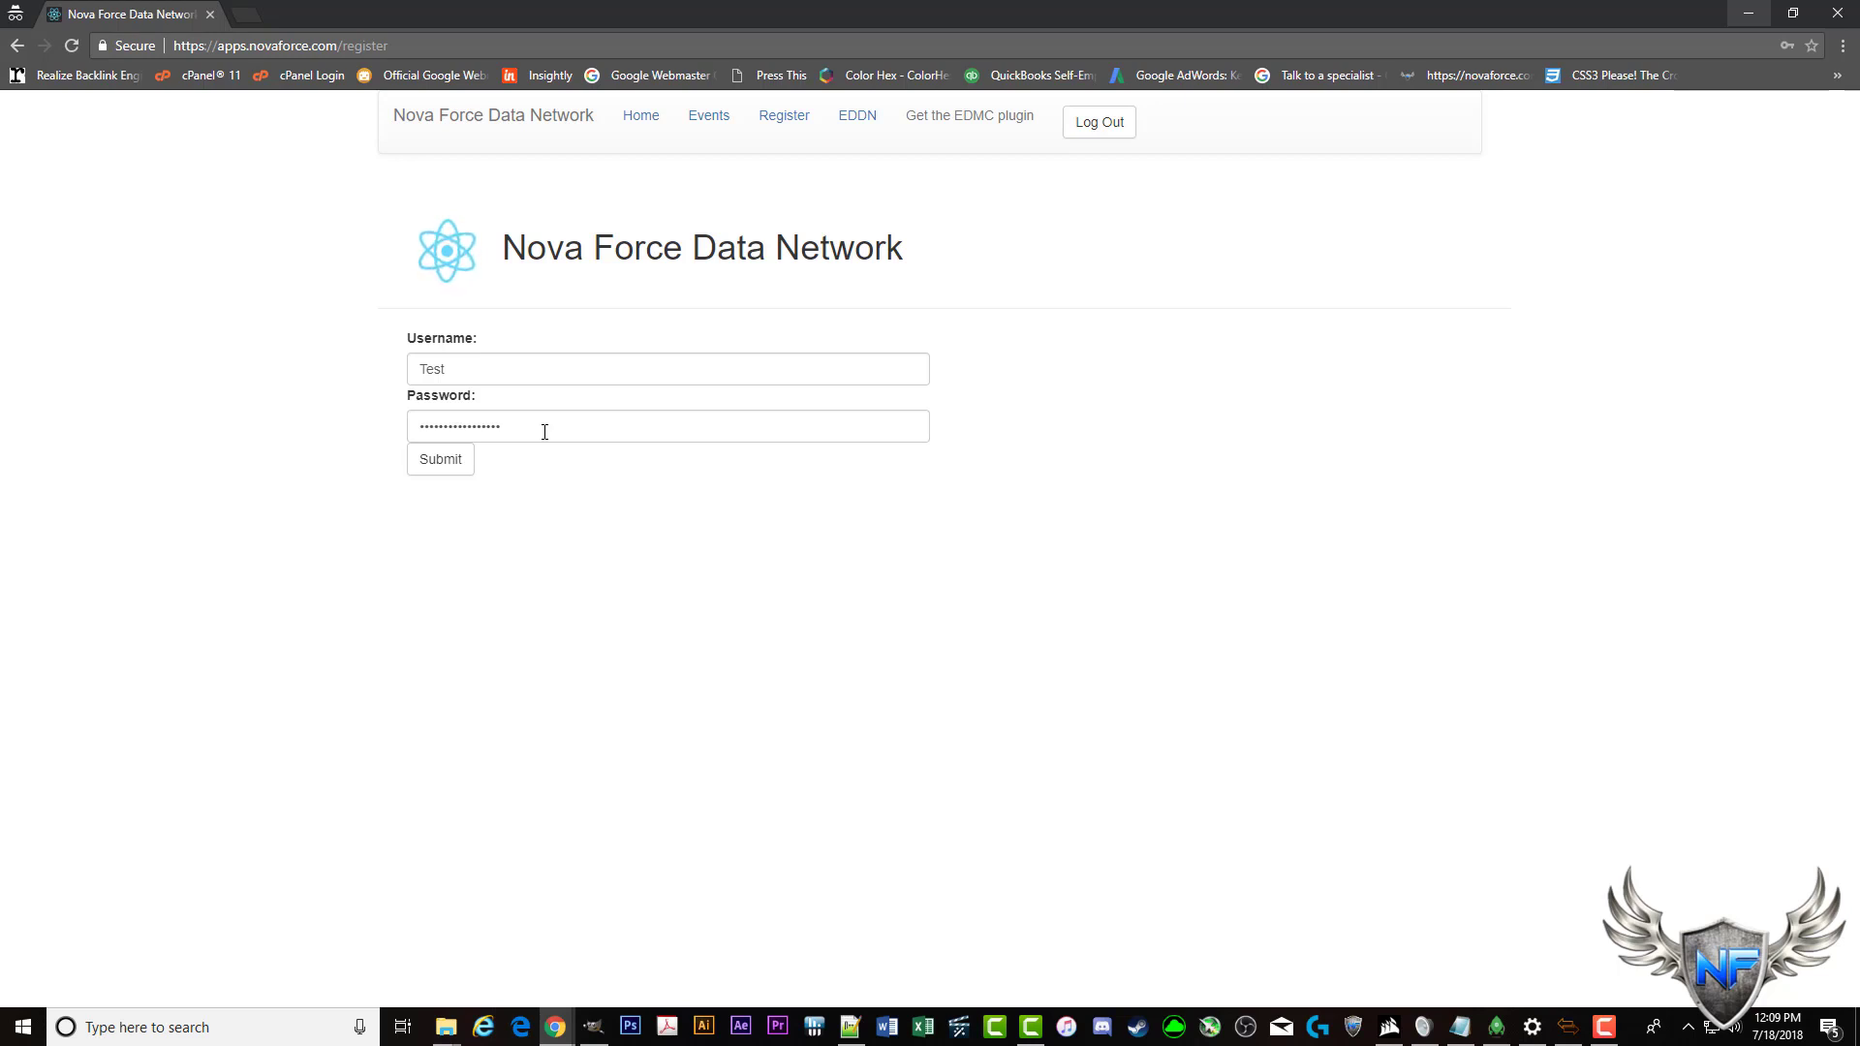
pyautogui.click(438, 459)
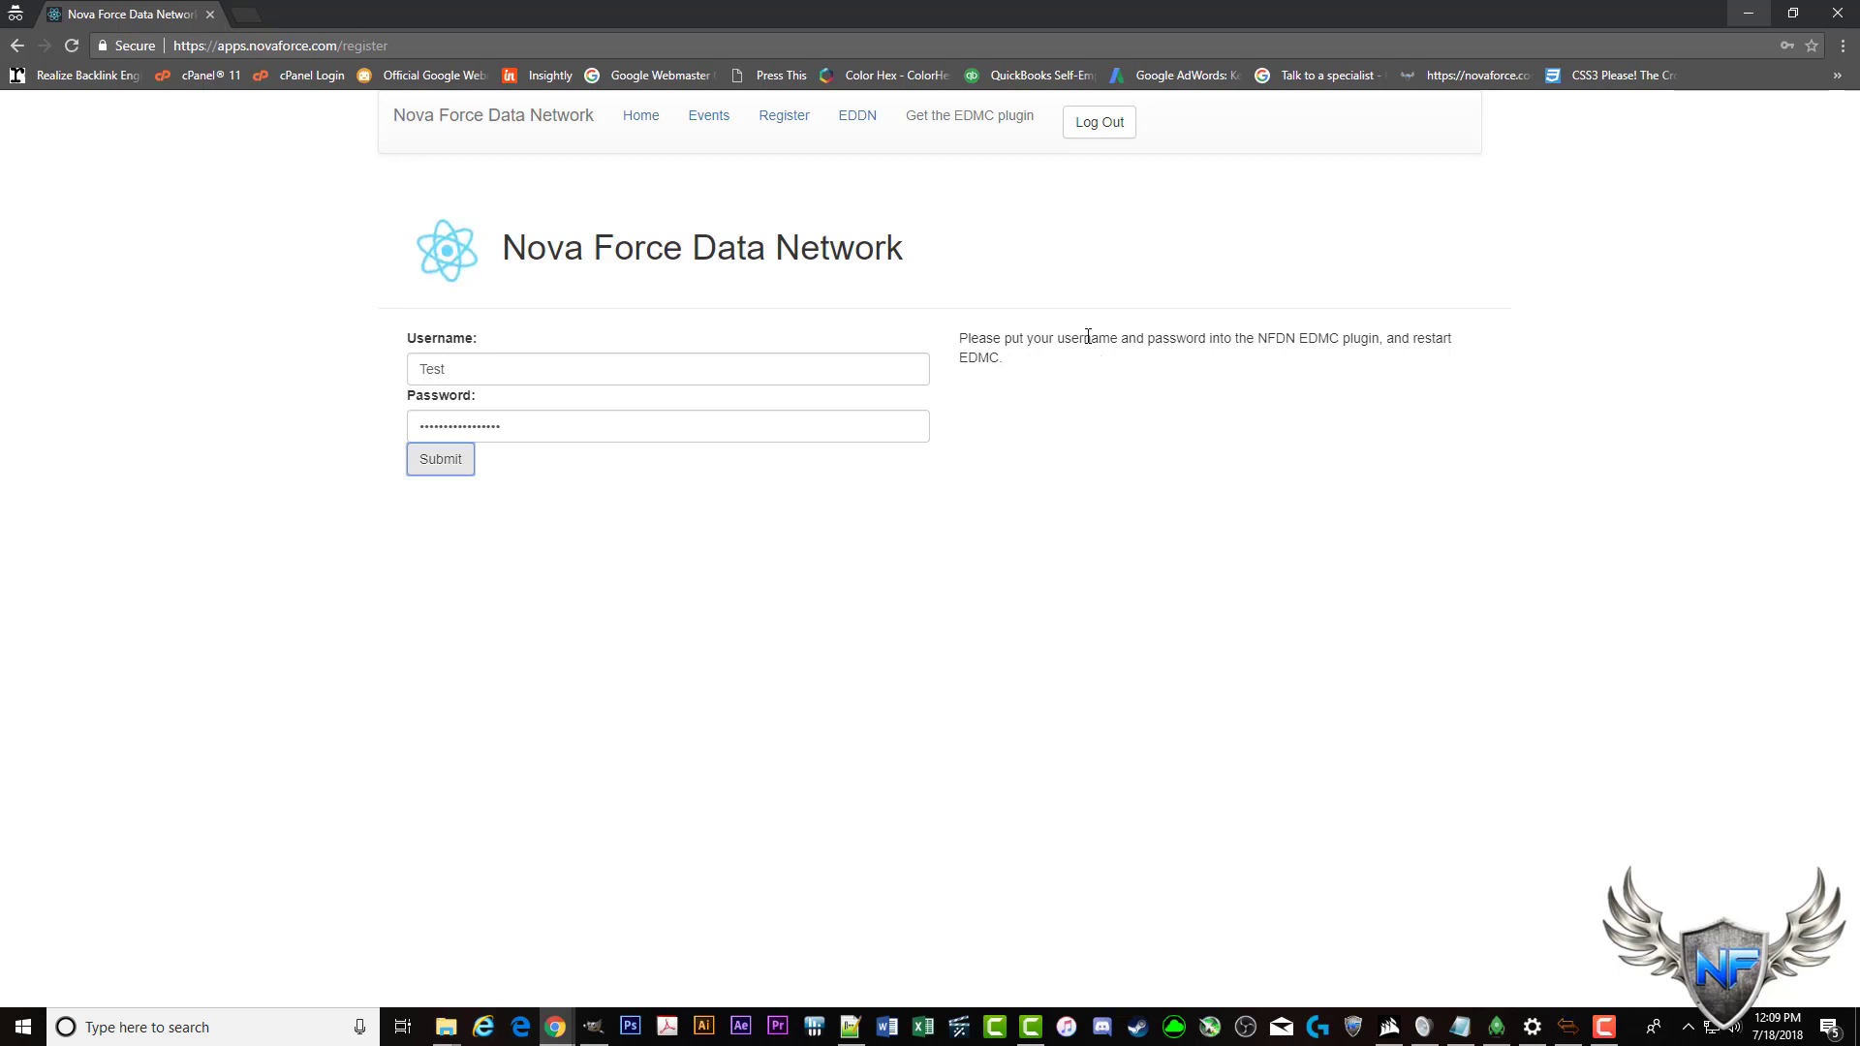
# - Open the EDMC plugin page, download NFDN.zip, and show the downloaded file in its folder
pyautogui.click(973, 126)
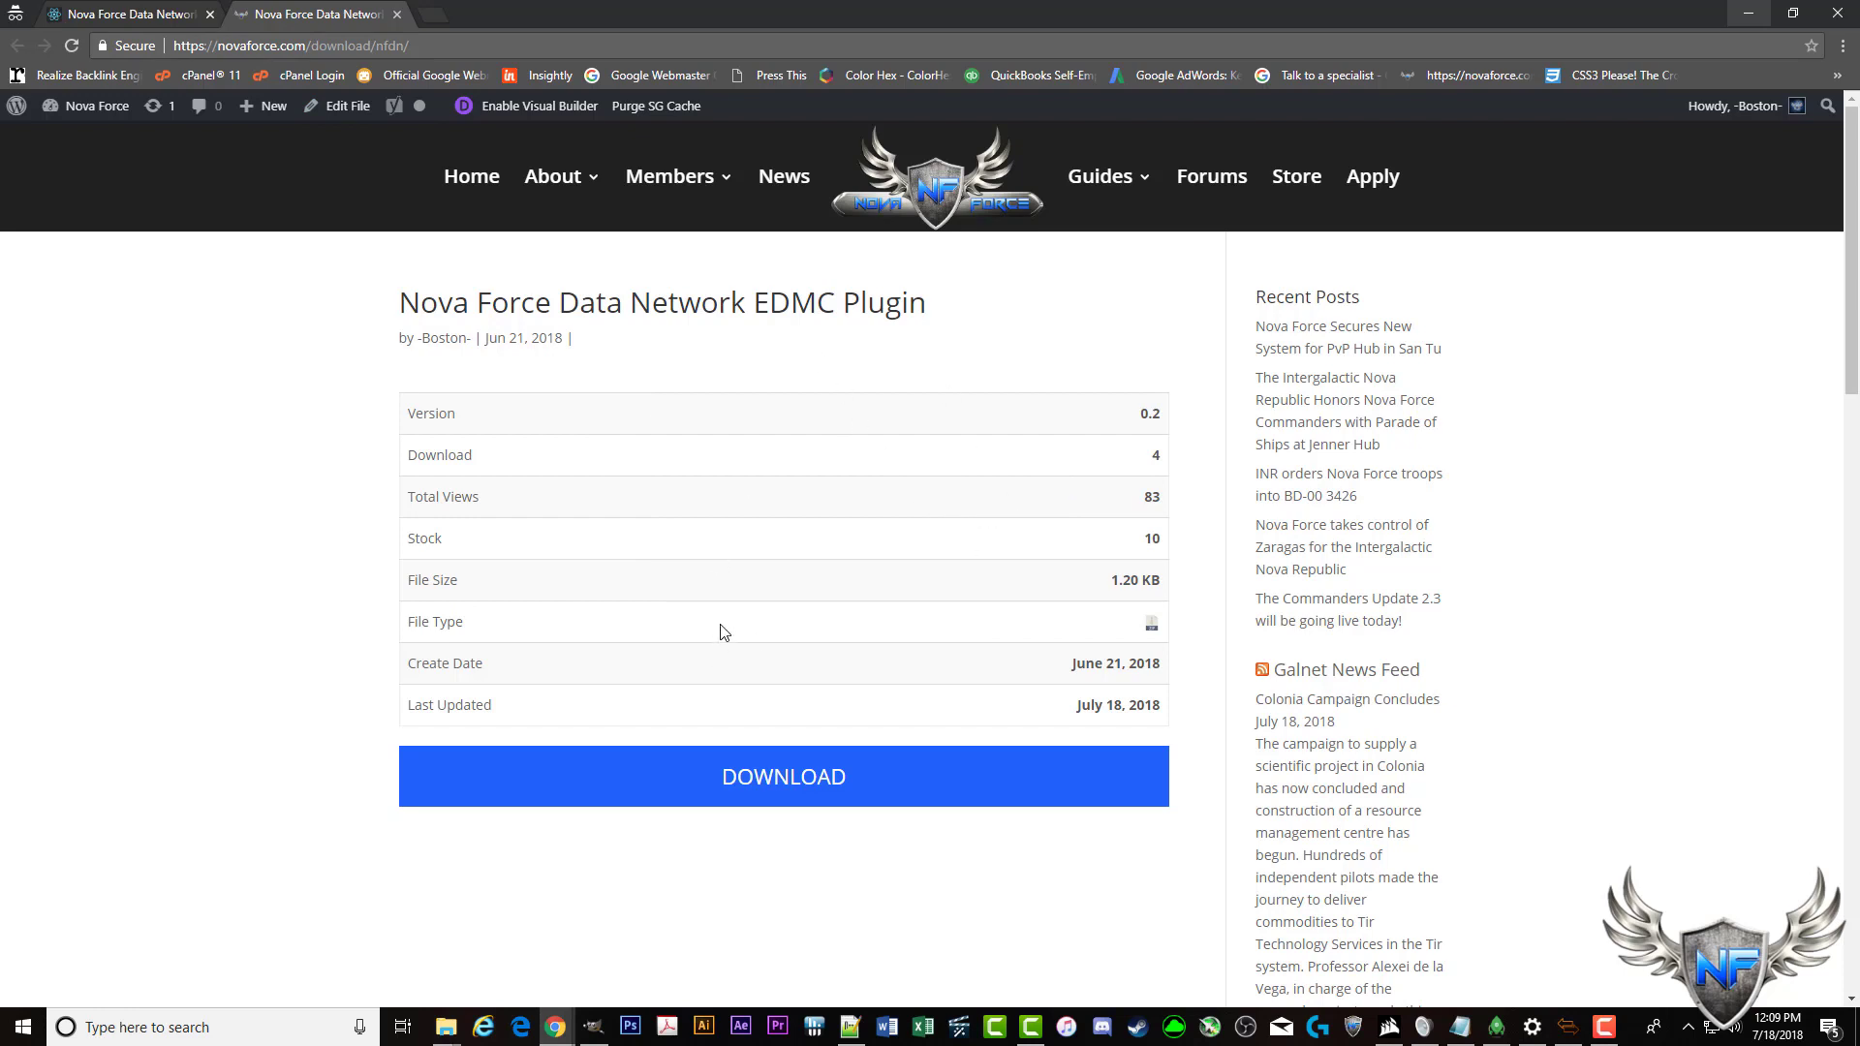
pyautogui.scroll(-2, 726, 625)
pyautogui.click(790, 625)
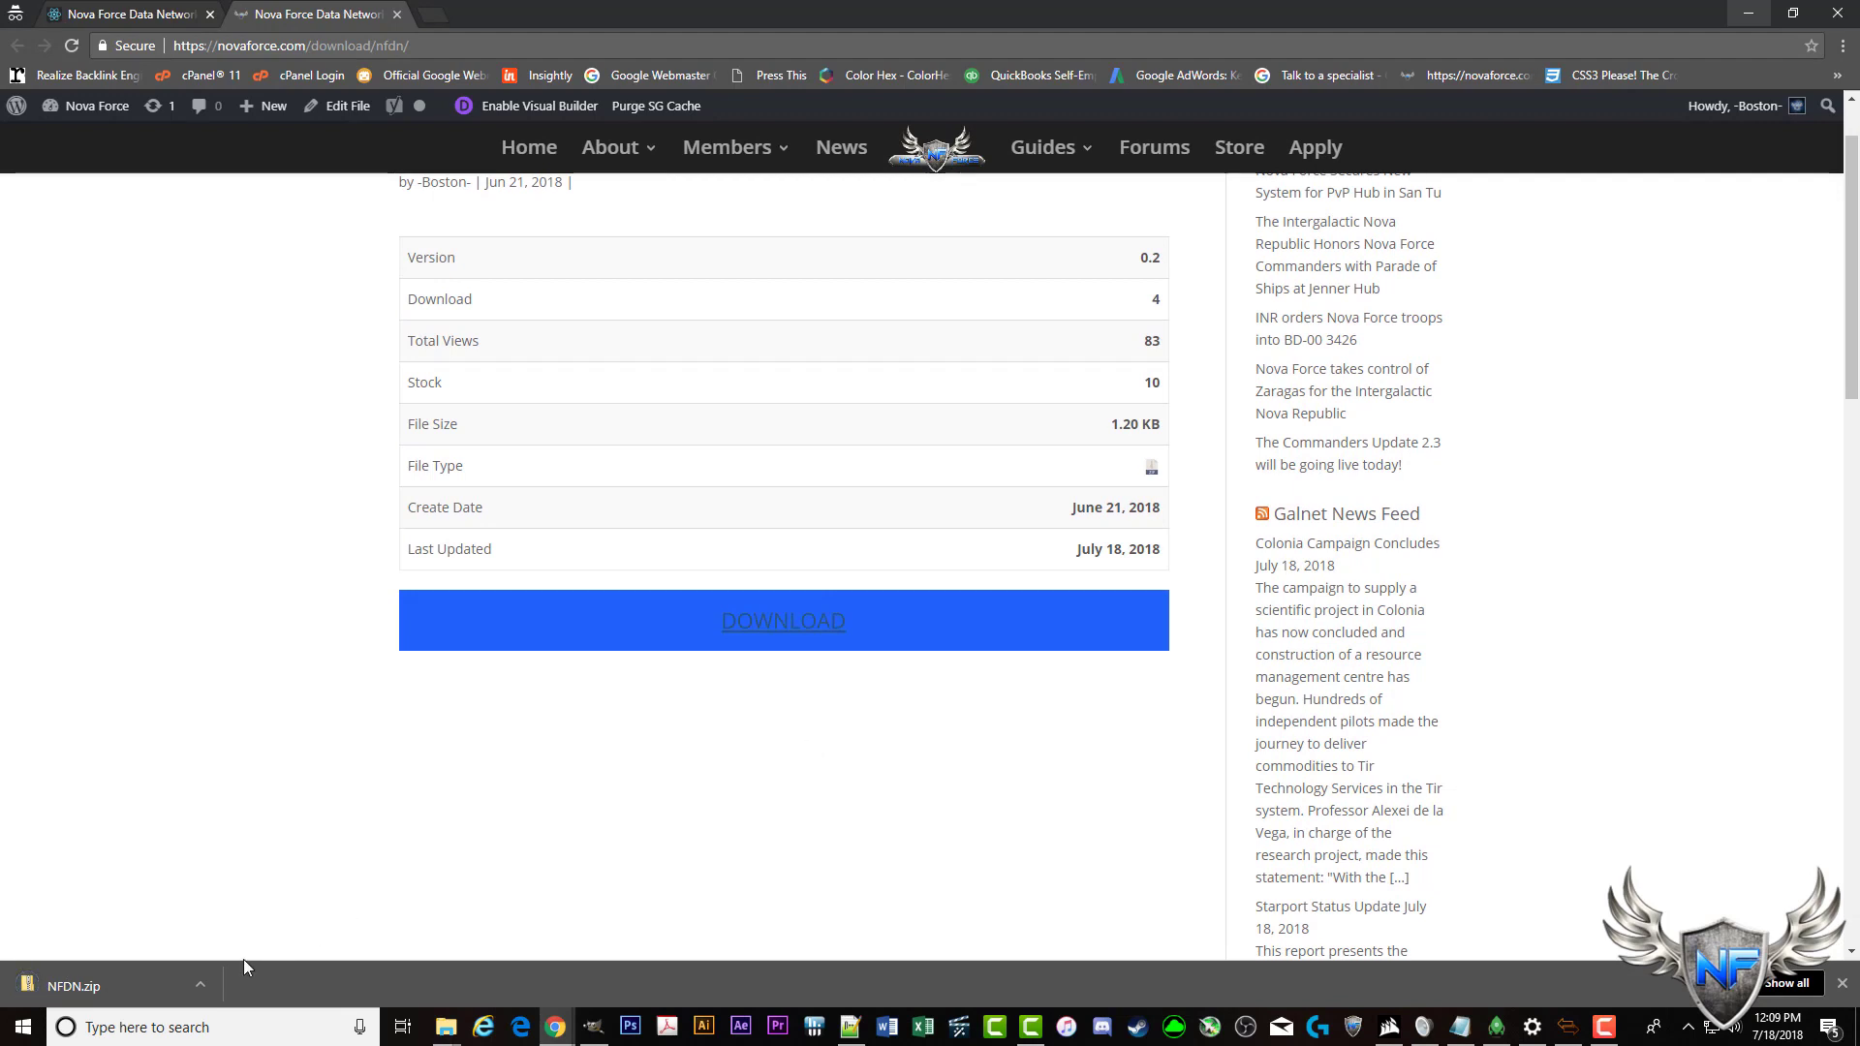
pyautogui.click(202, 983)
pyautogui.click(363, 922)
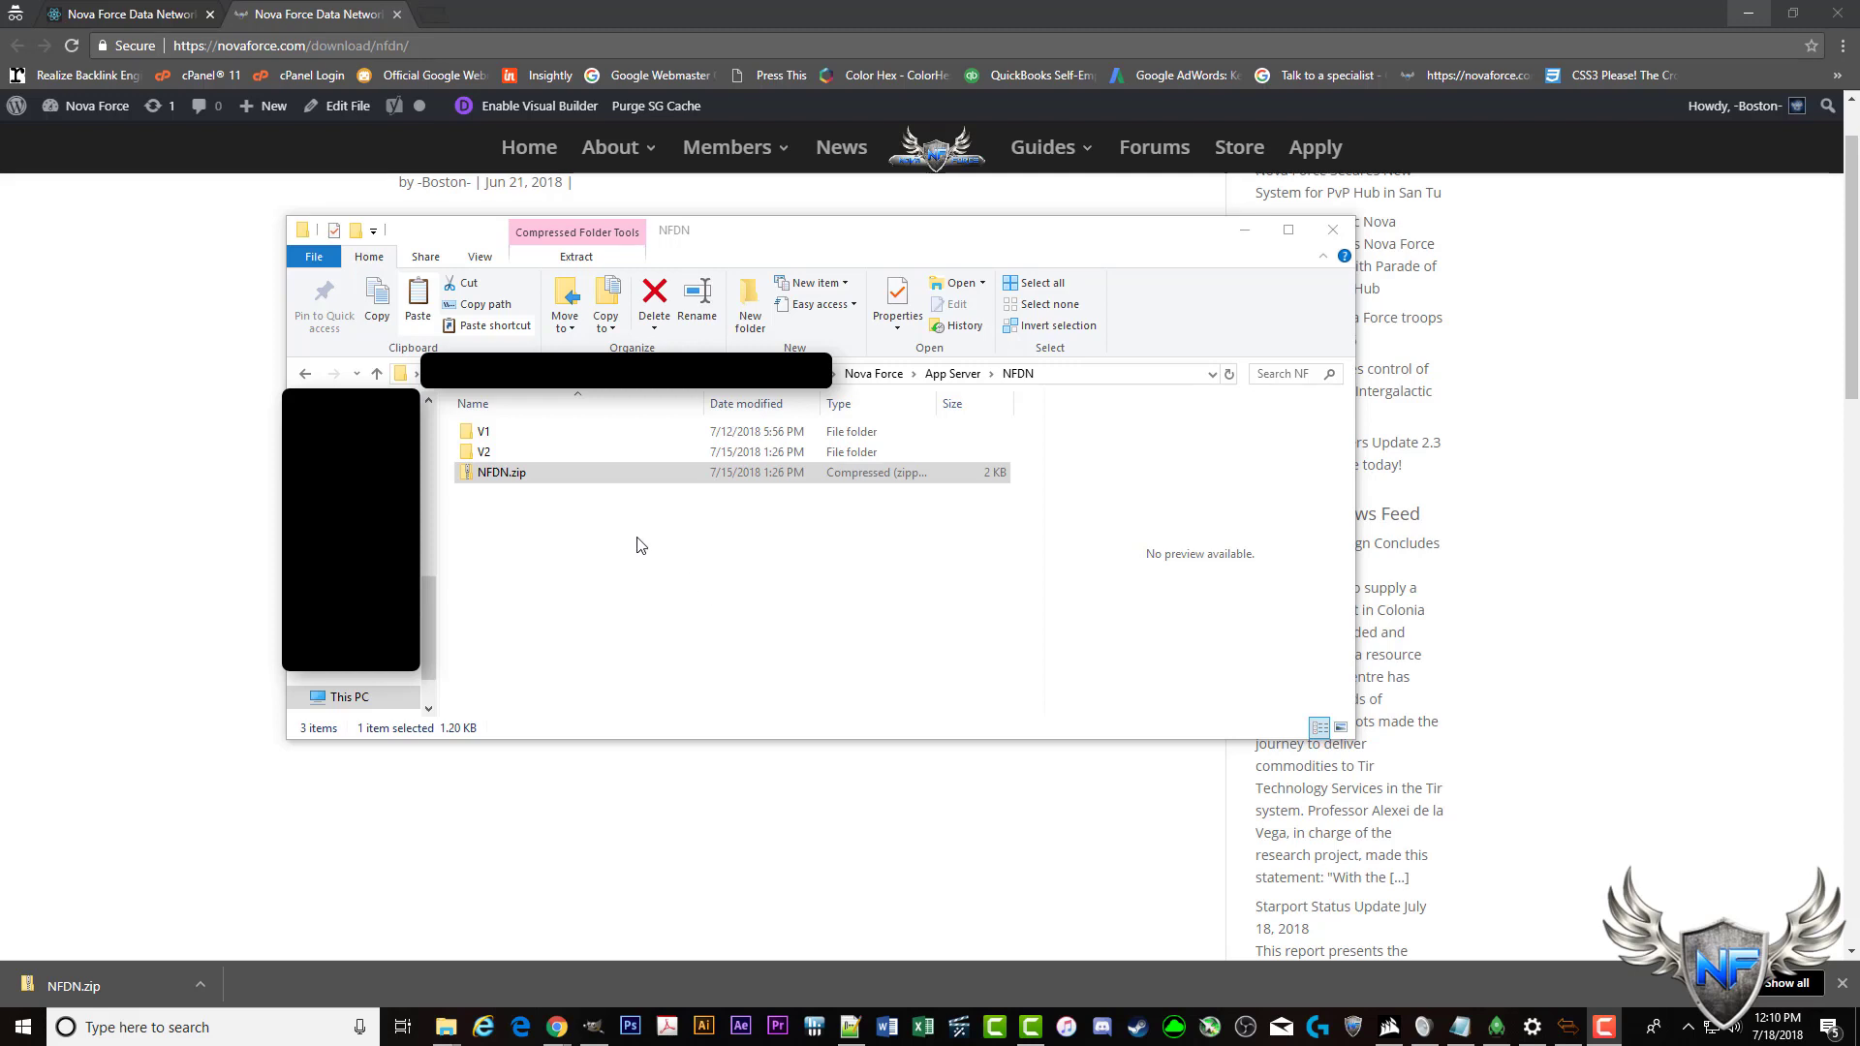
# - Extract NFDN.zip with 7-Zip into its own NFDN folder
pyautogui.rightClick(554, 483)
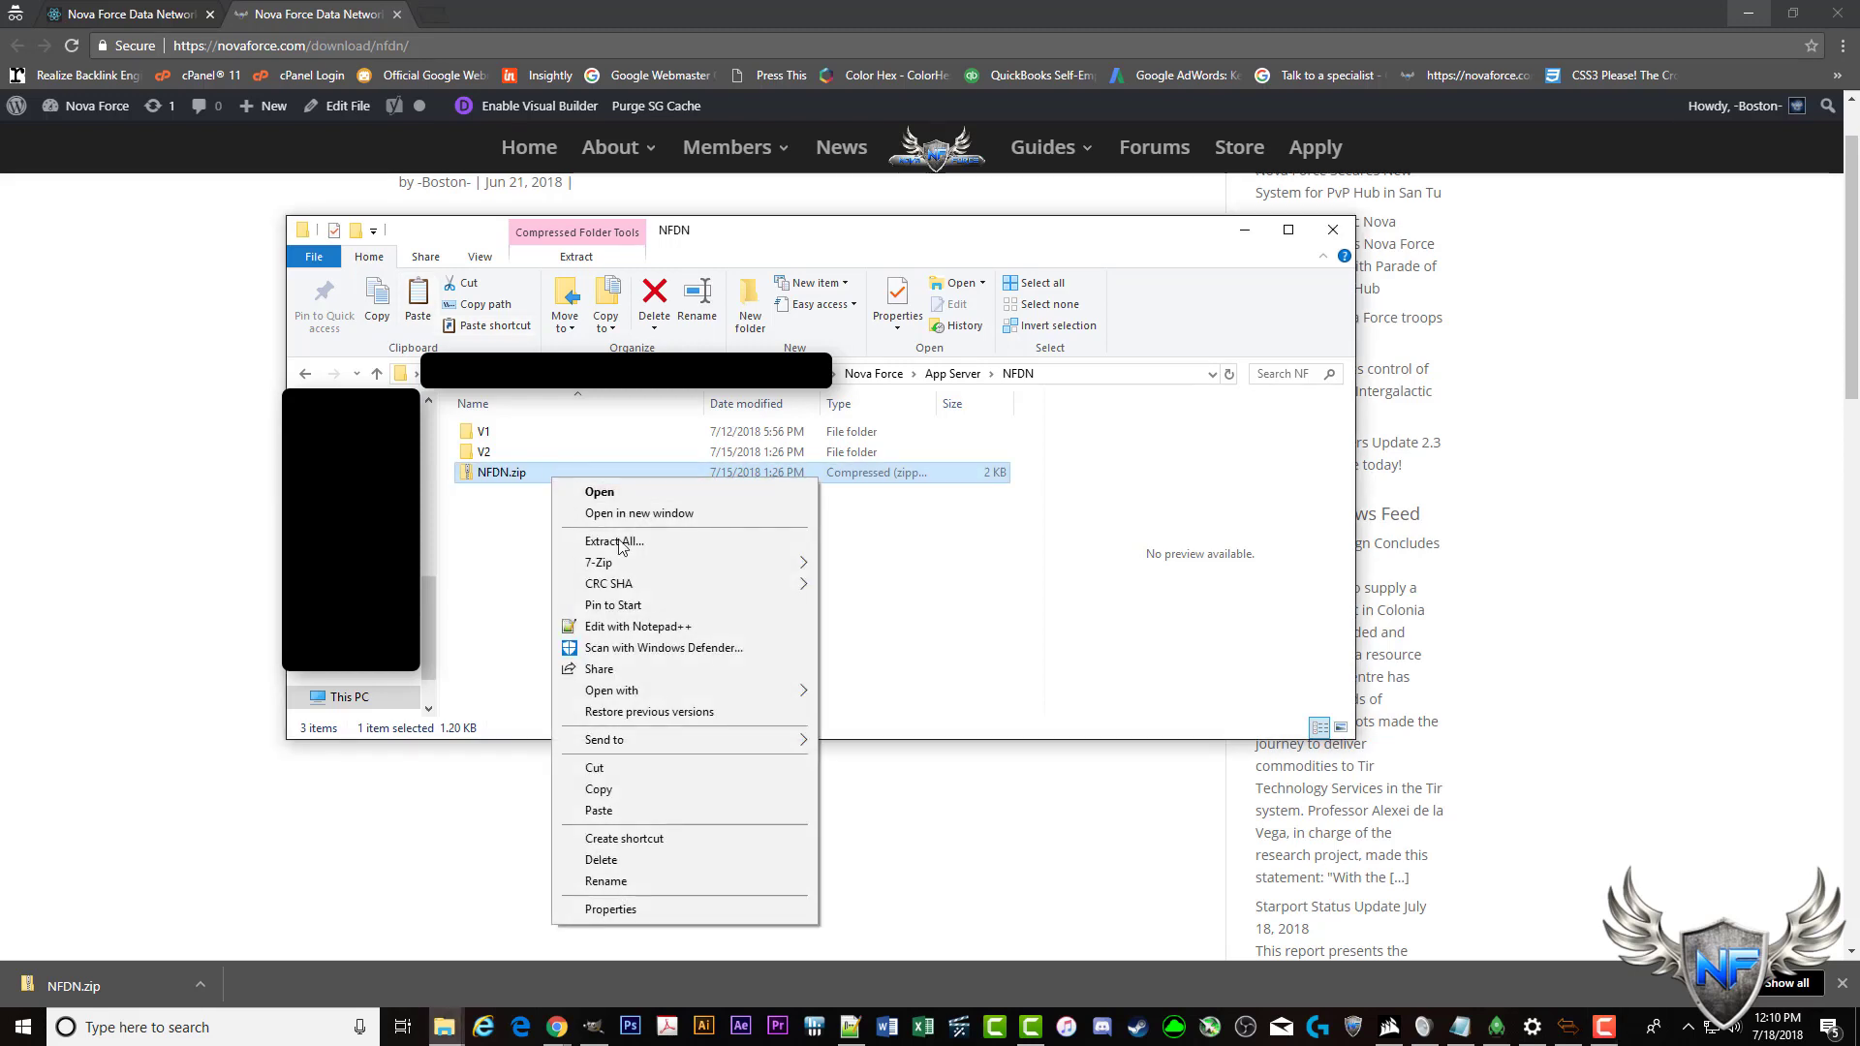
pyautogui.moveTo(630, 561)
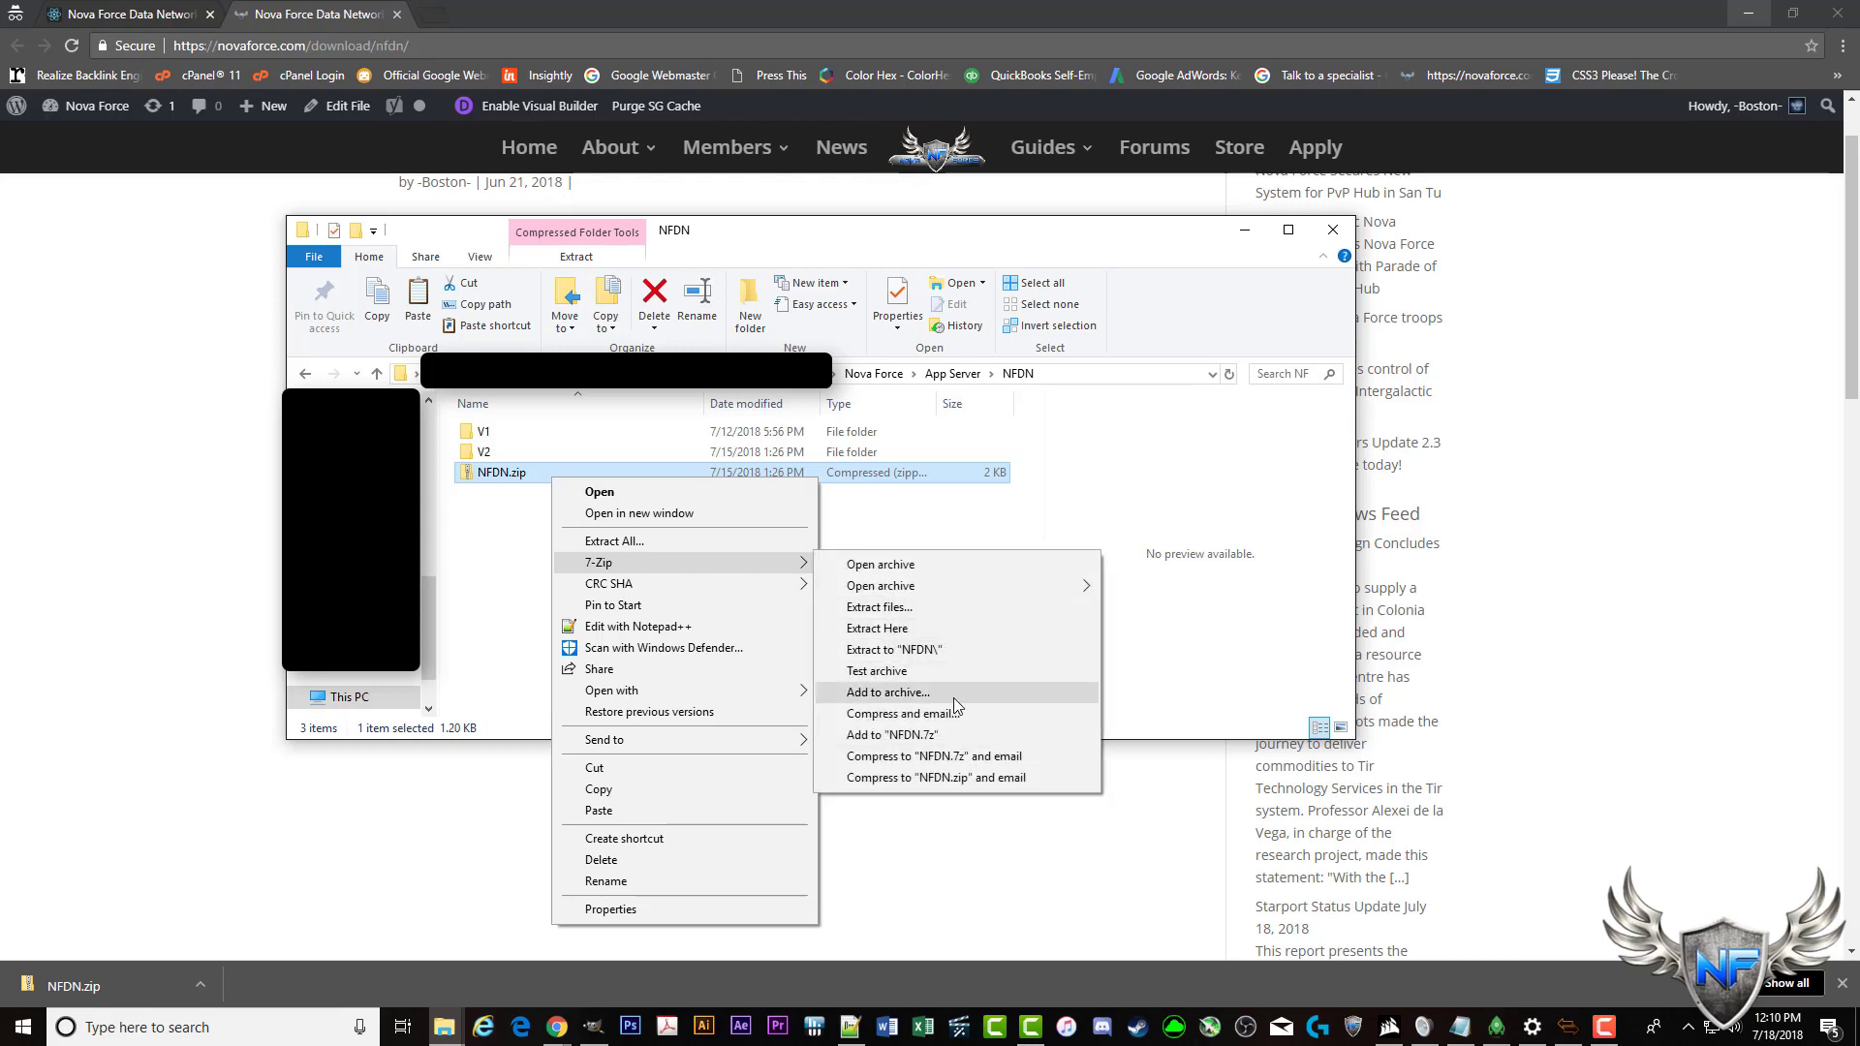
pyautogui.click(944, 649)
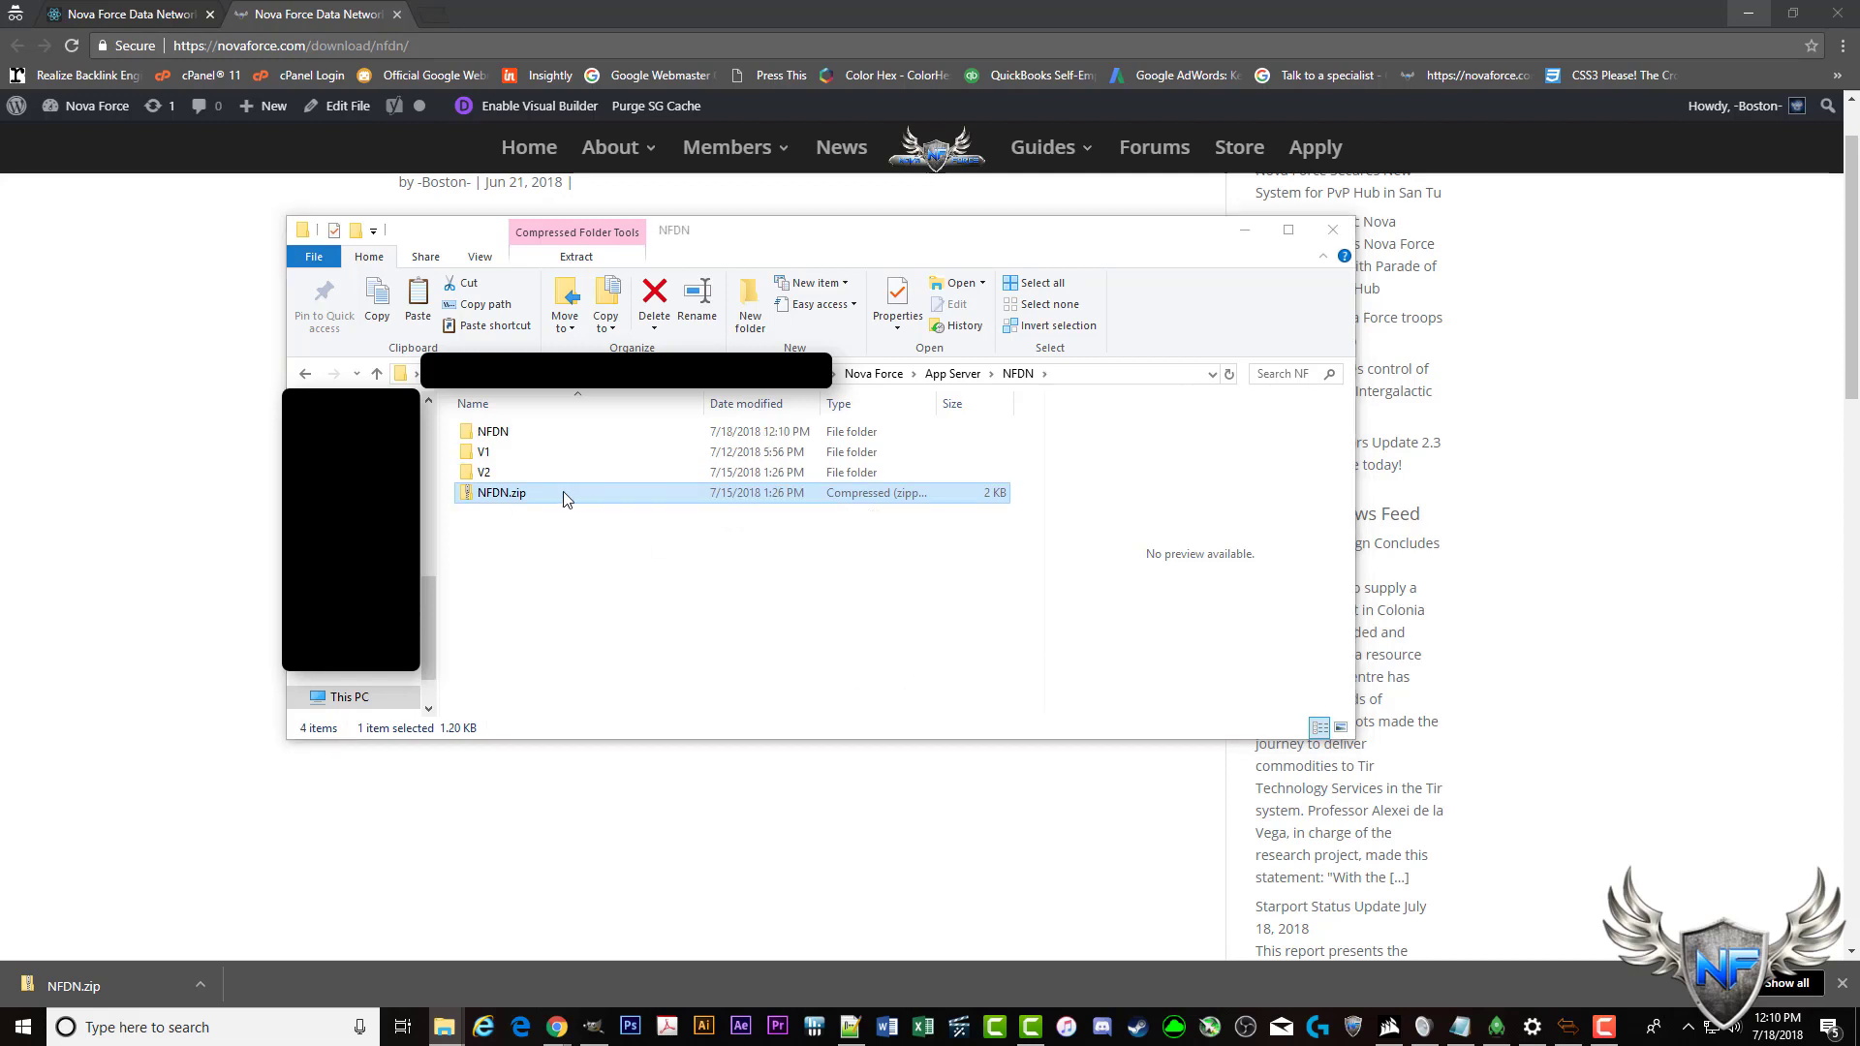
# - Inspect the contents of the extracted NFDN folder and return to its parent folder
pyautogui.click(530, 436)
pyautogui.doubleClick(531, 436)
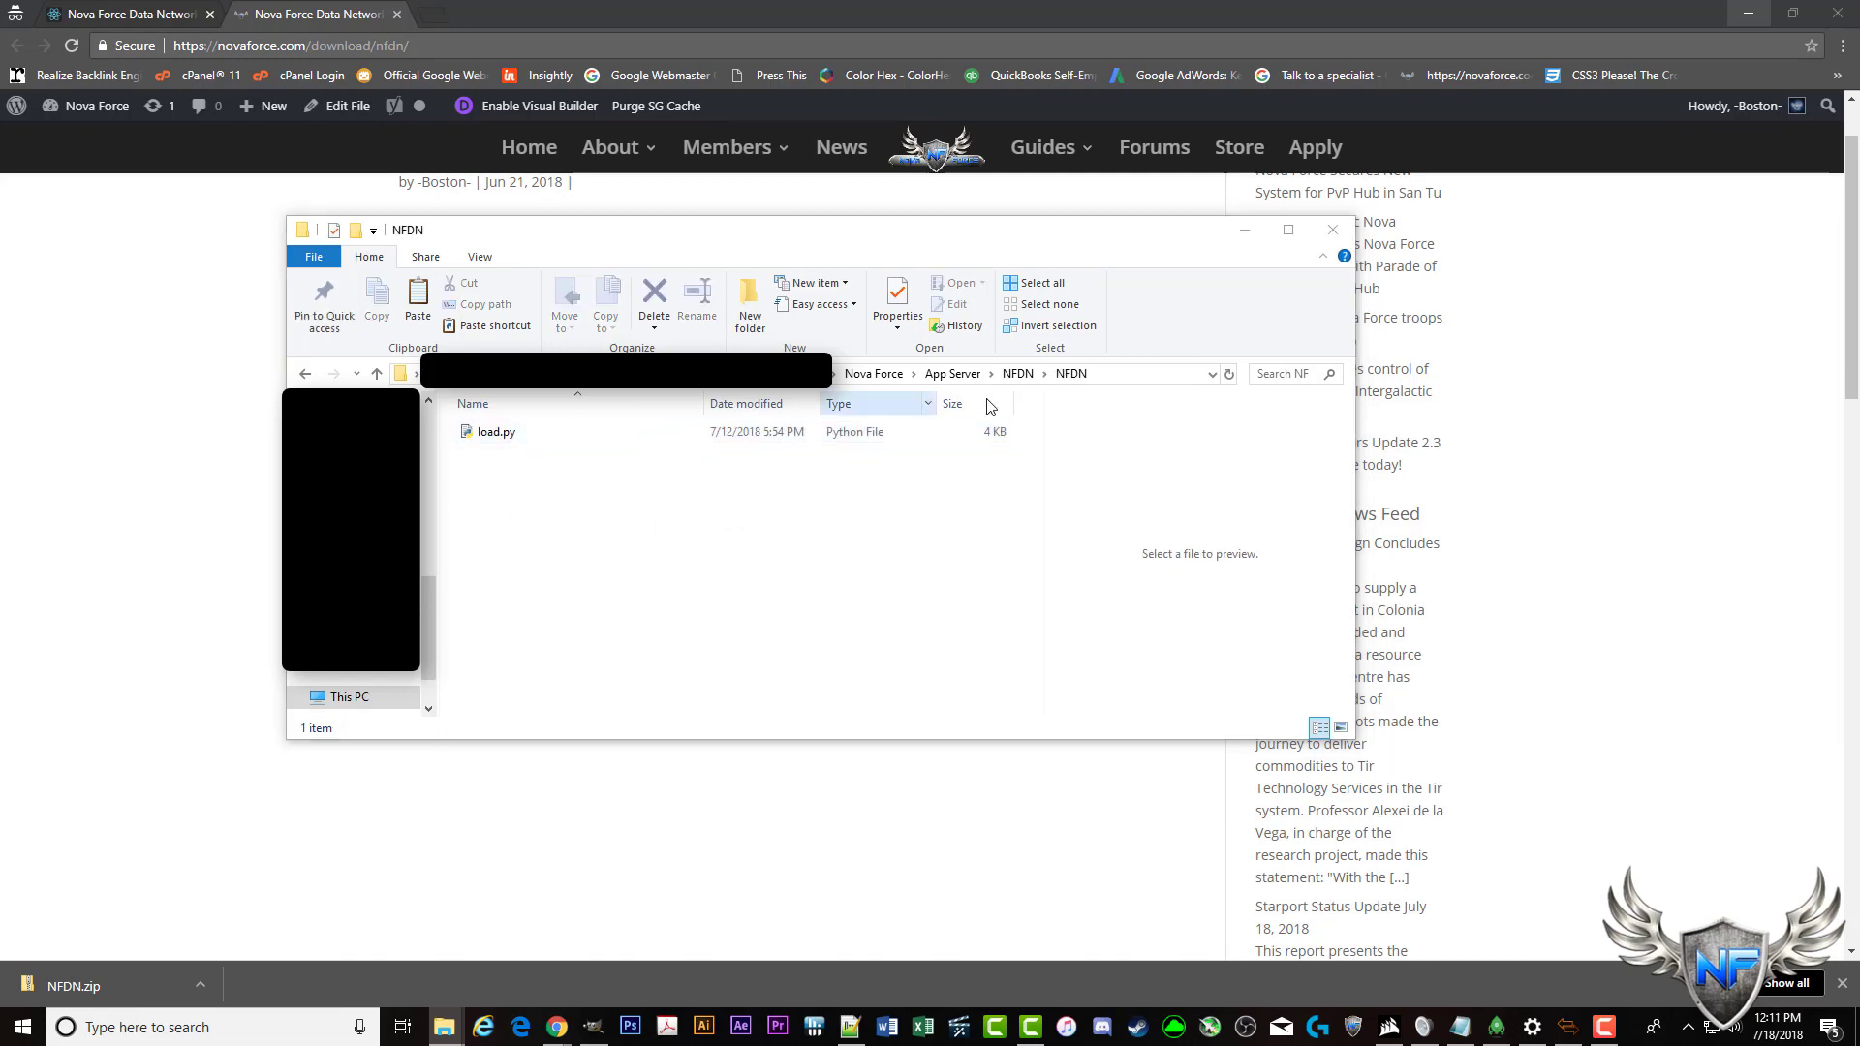
pyautogui.click(1018, 374)
pyautogui.doubleClick(515, 436)
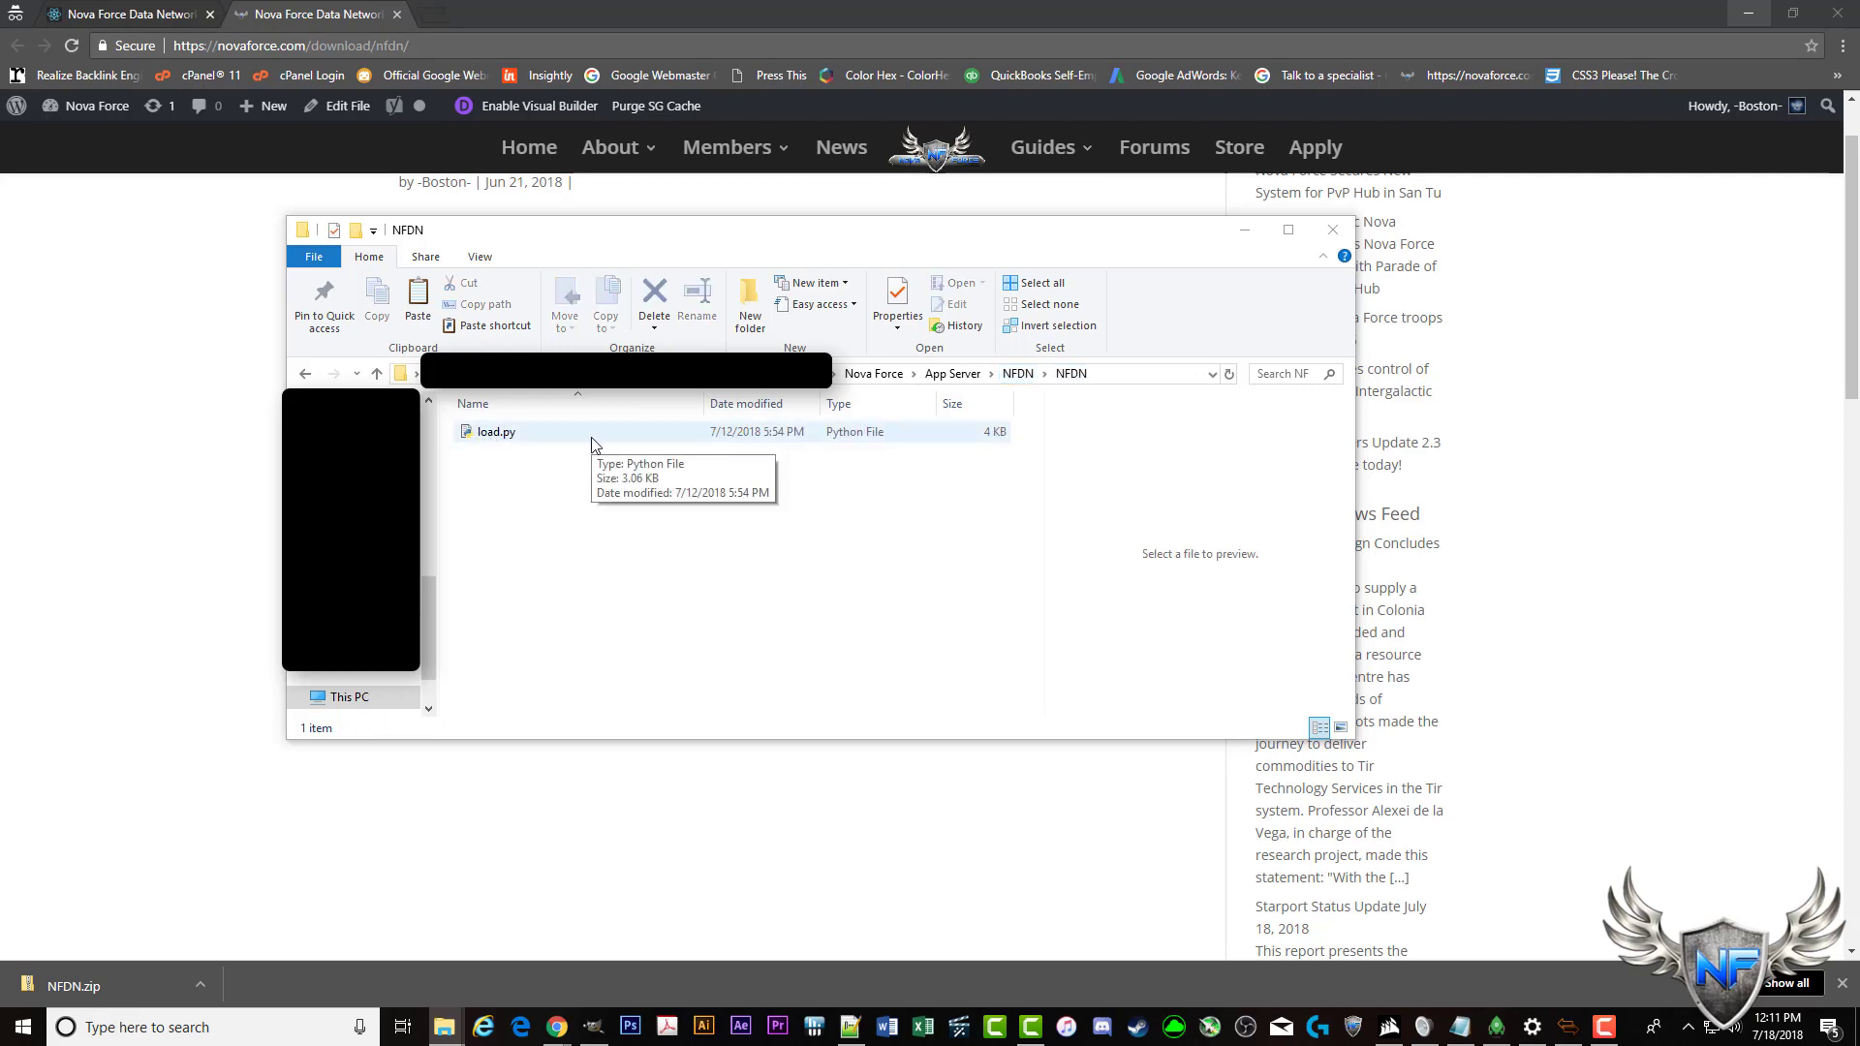
pyautogui.click(1018, 374)
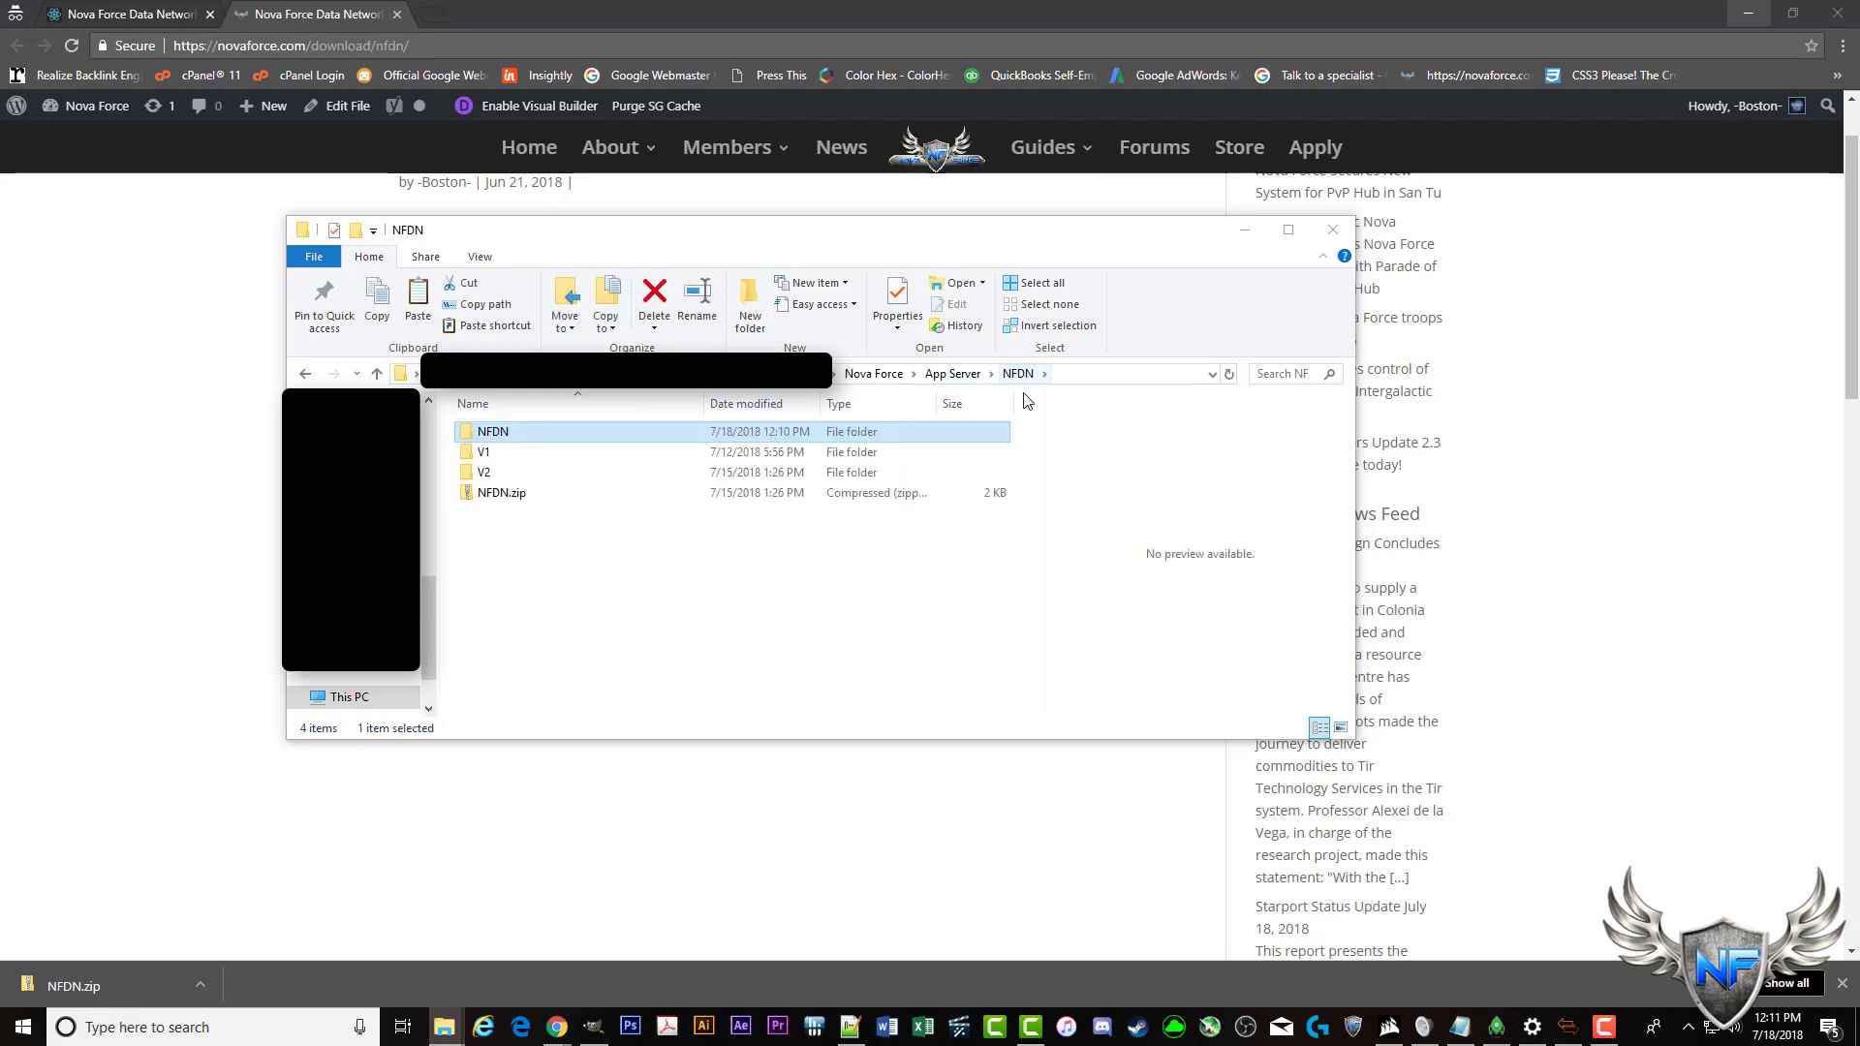
# - Switch to EDMC and open its plugins folder in File Explorer from the settings
pyautogui.moveTo(1588, 325); pyautogui.dragTo(993, 261)
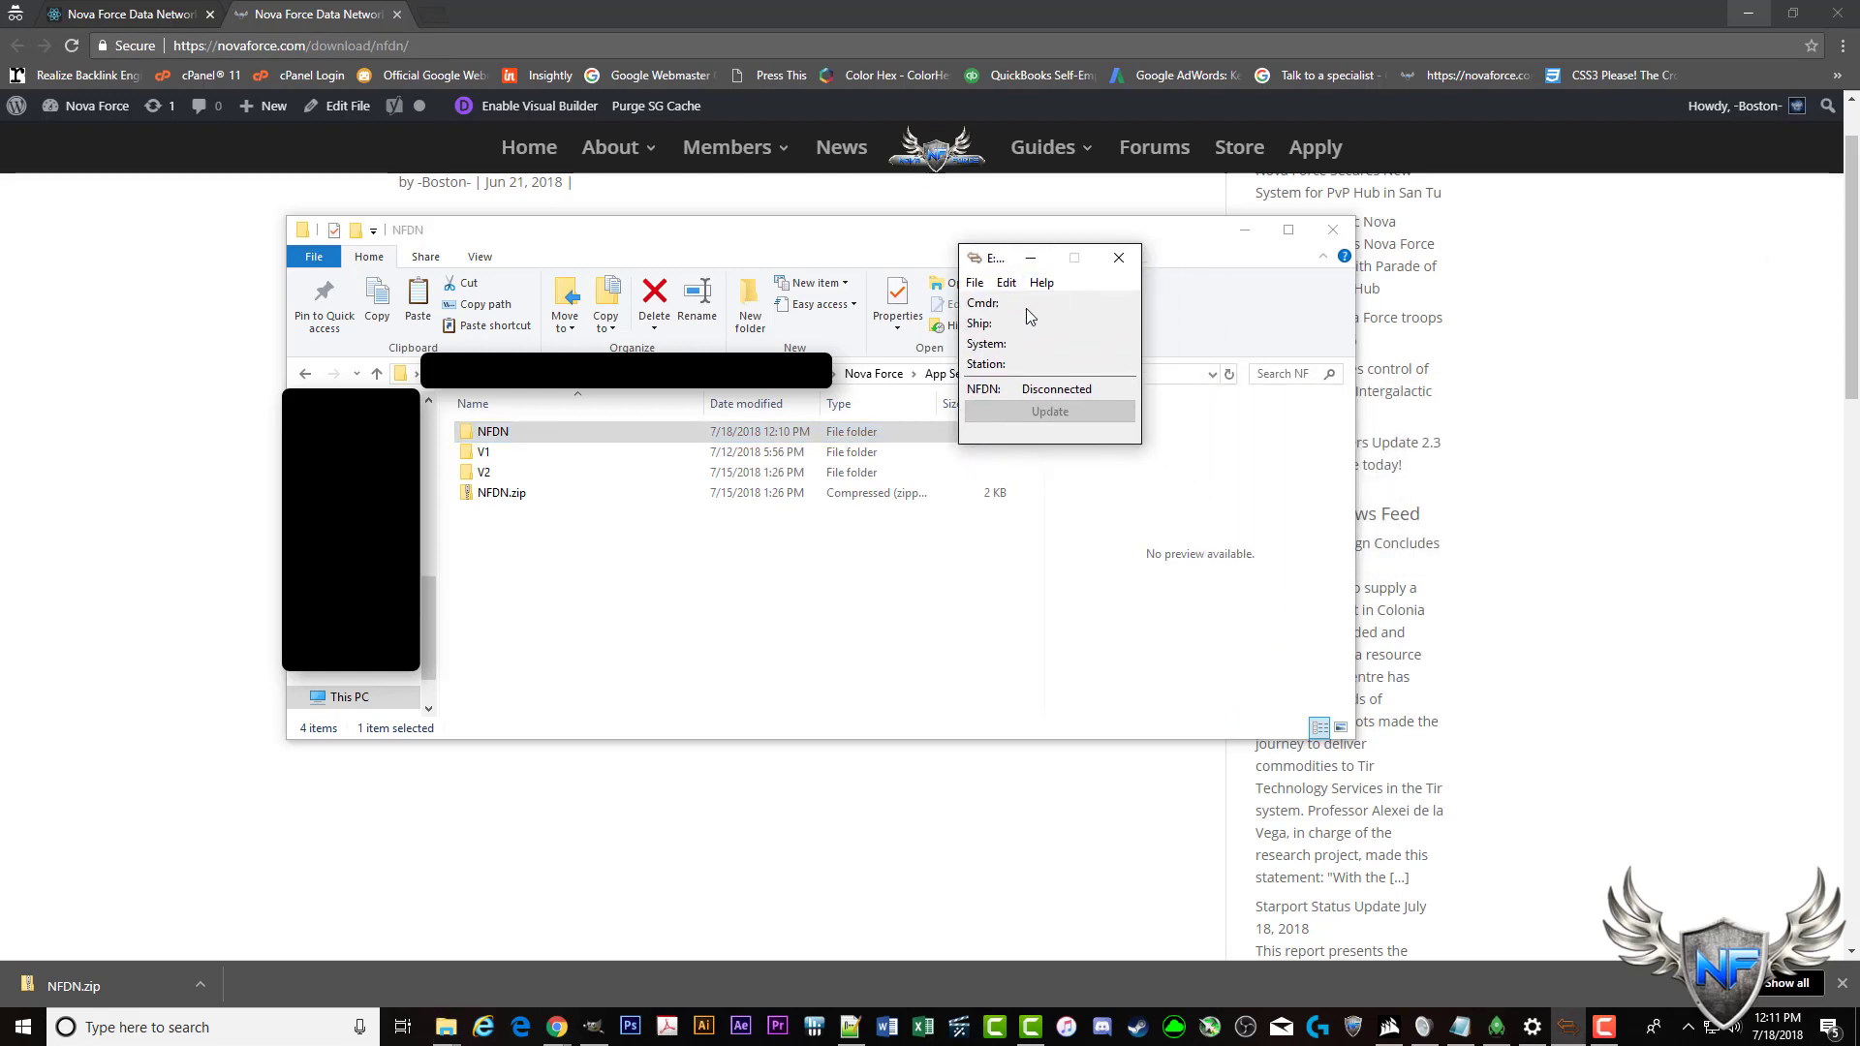
pyautogui.click(975, 282)
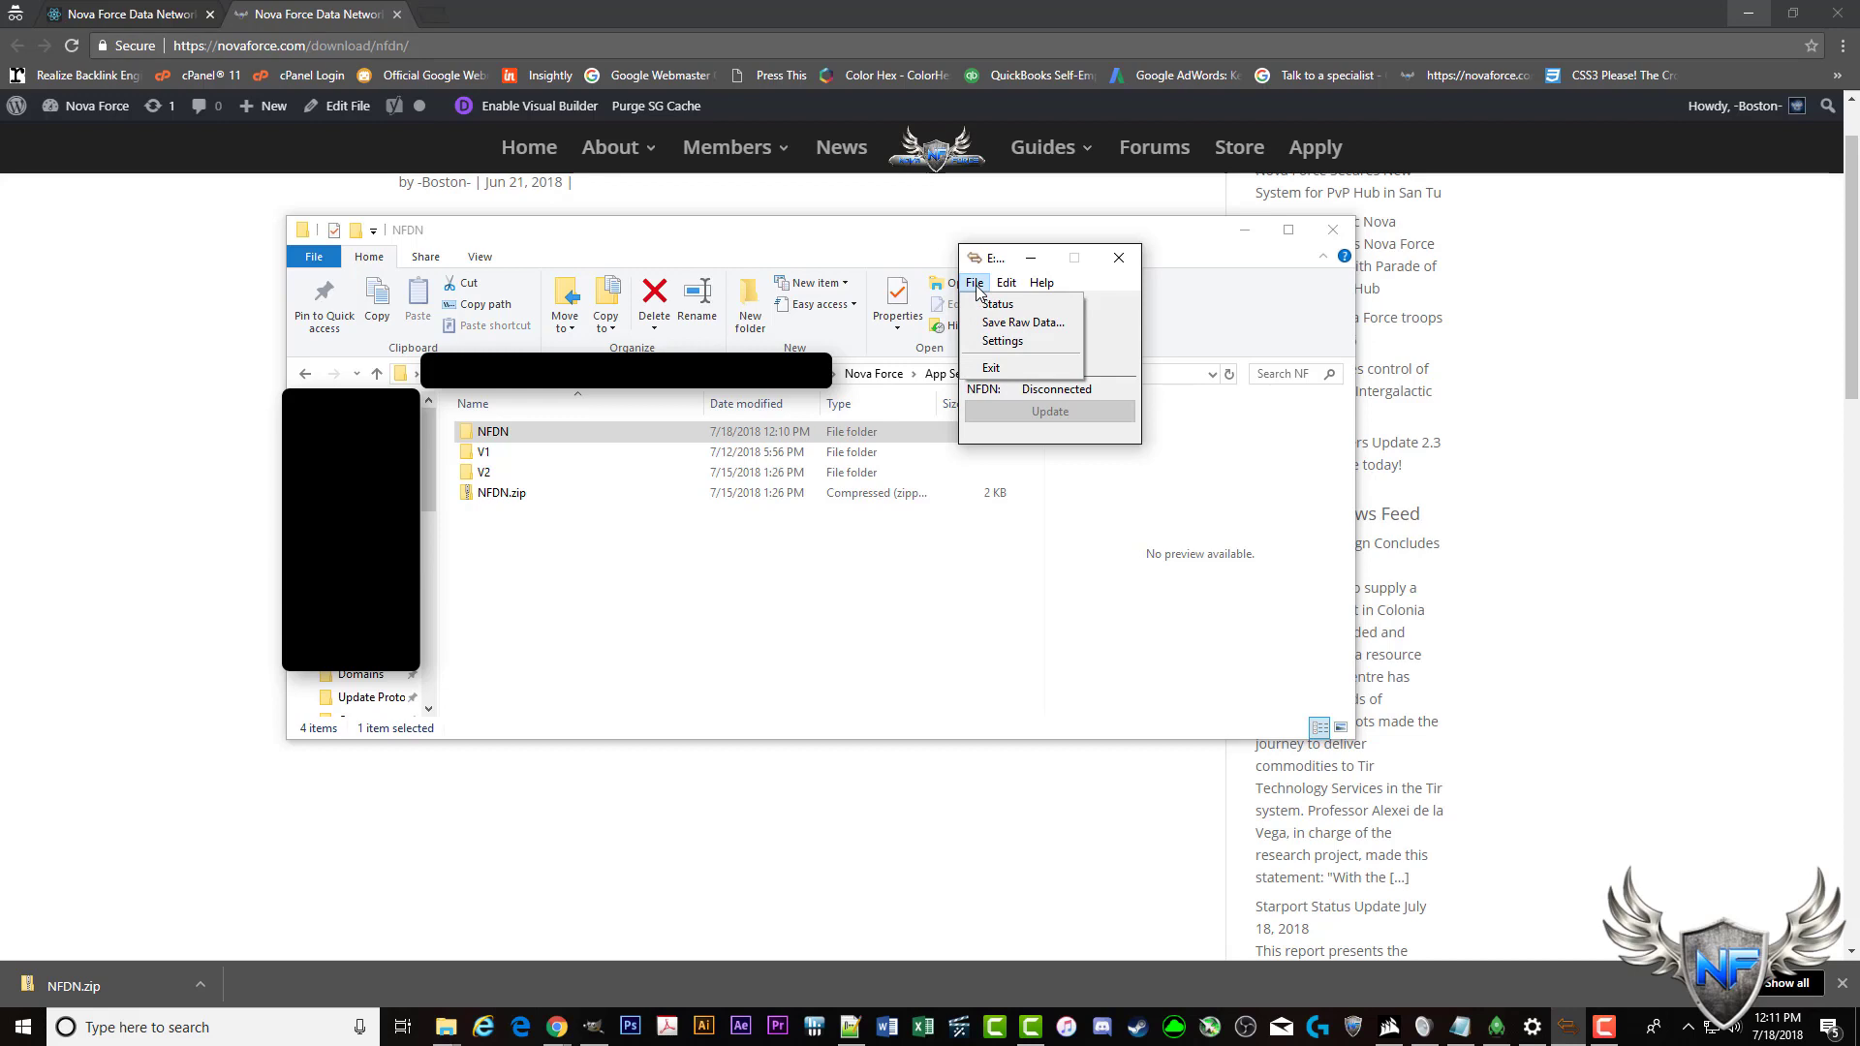
pyautogui.click(1012, 342)
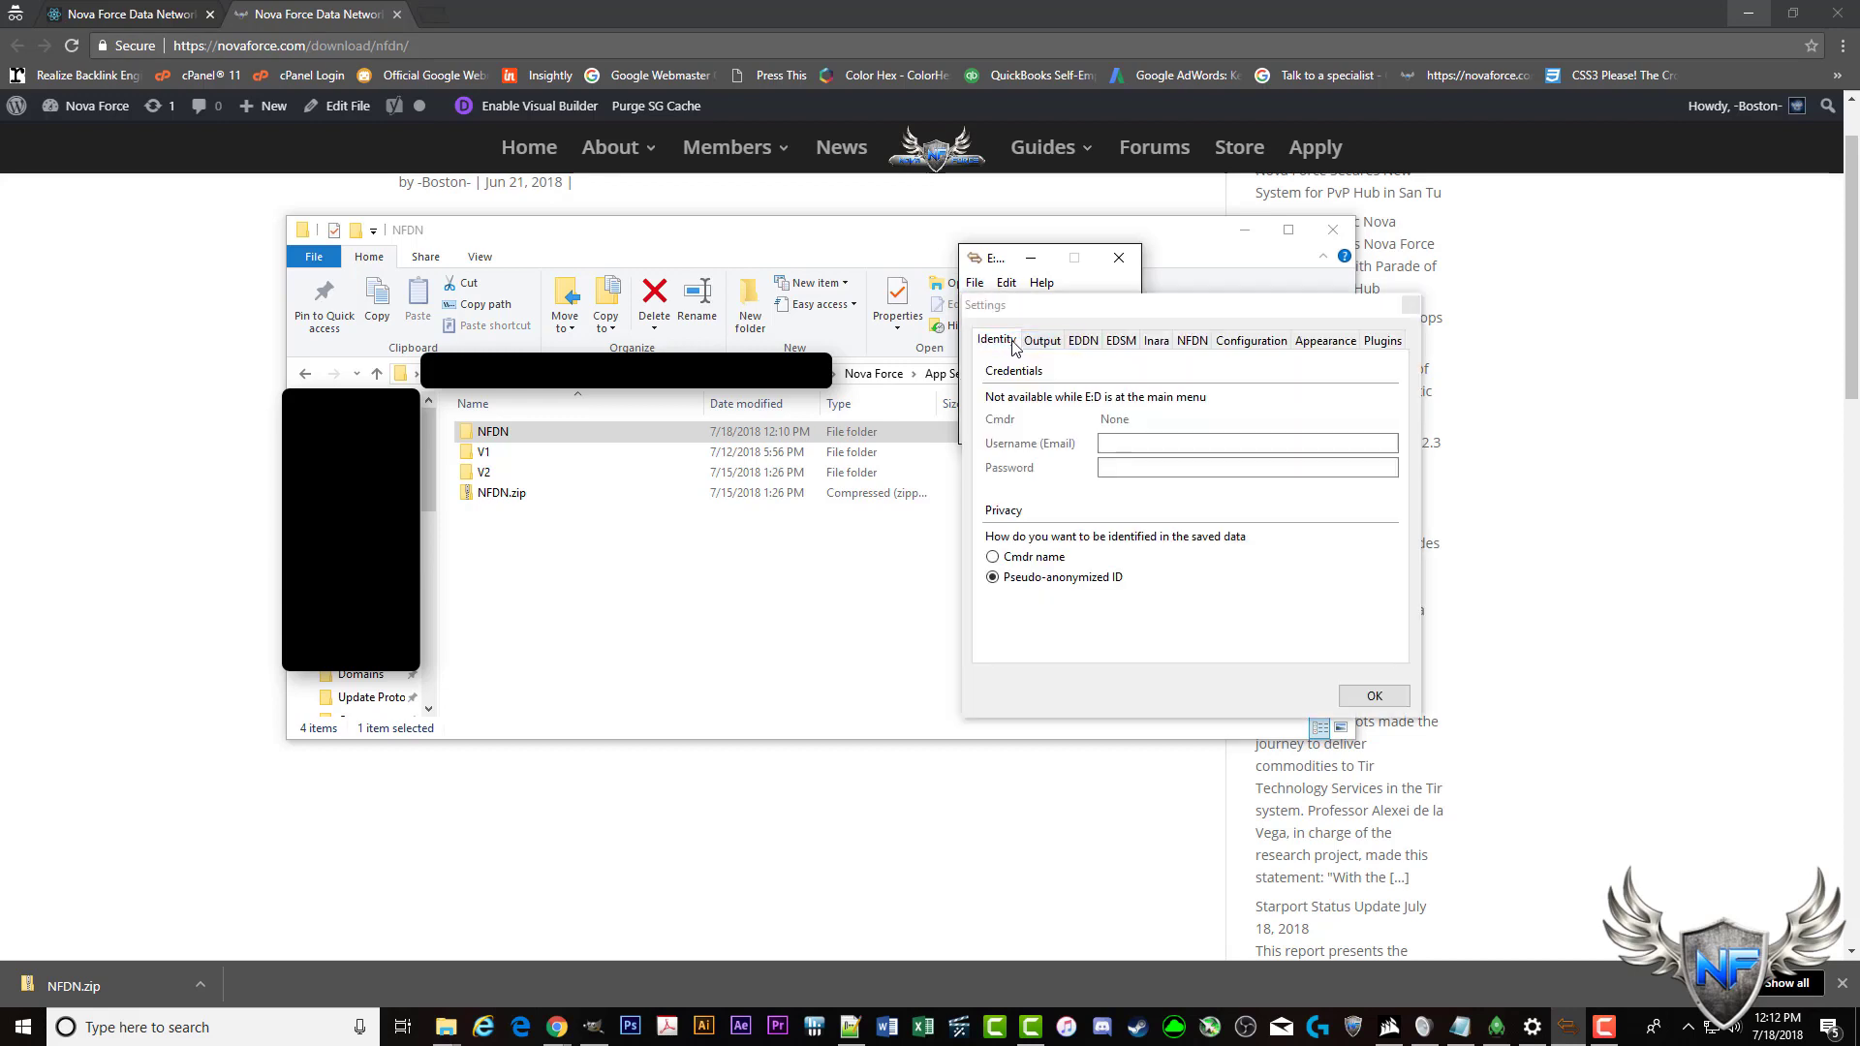
pyautogui.click(1195, 342)
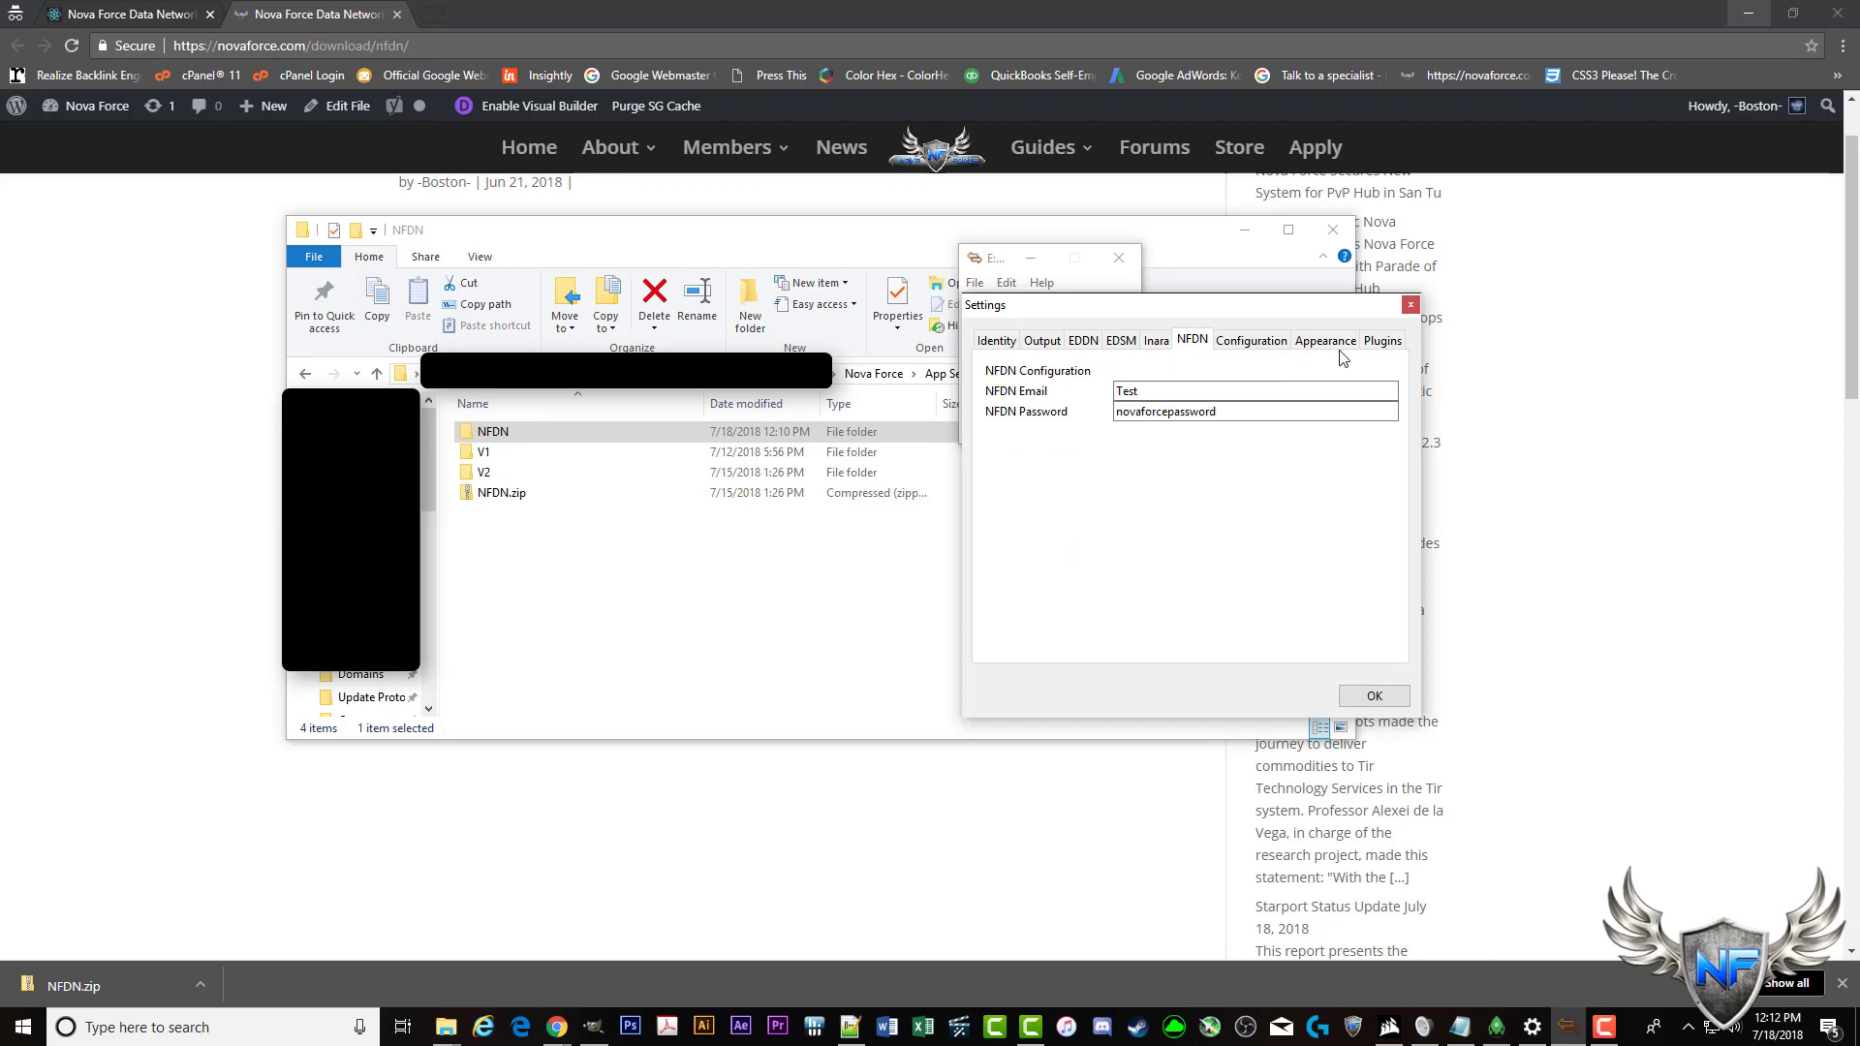
pyautogui.click(1370, 344)
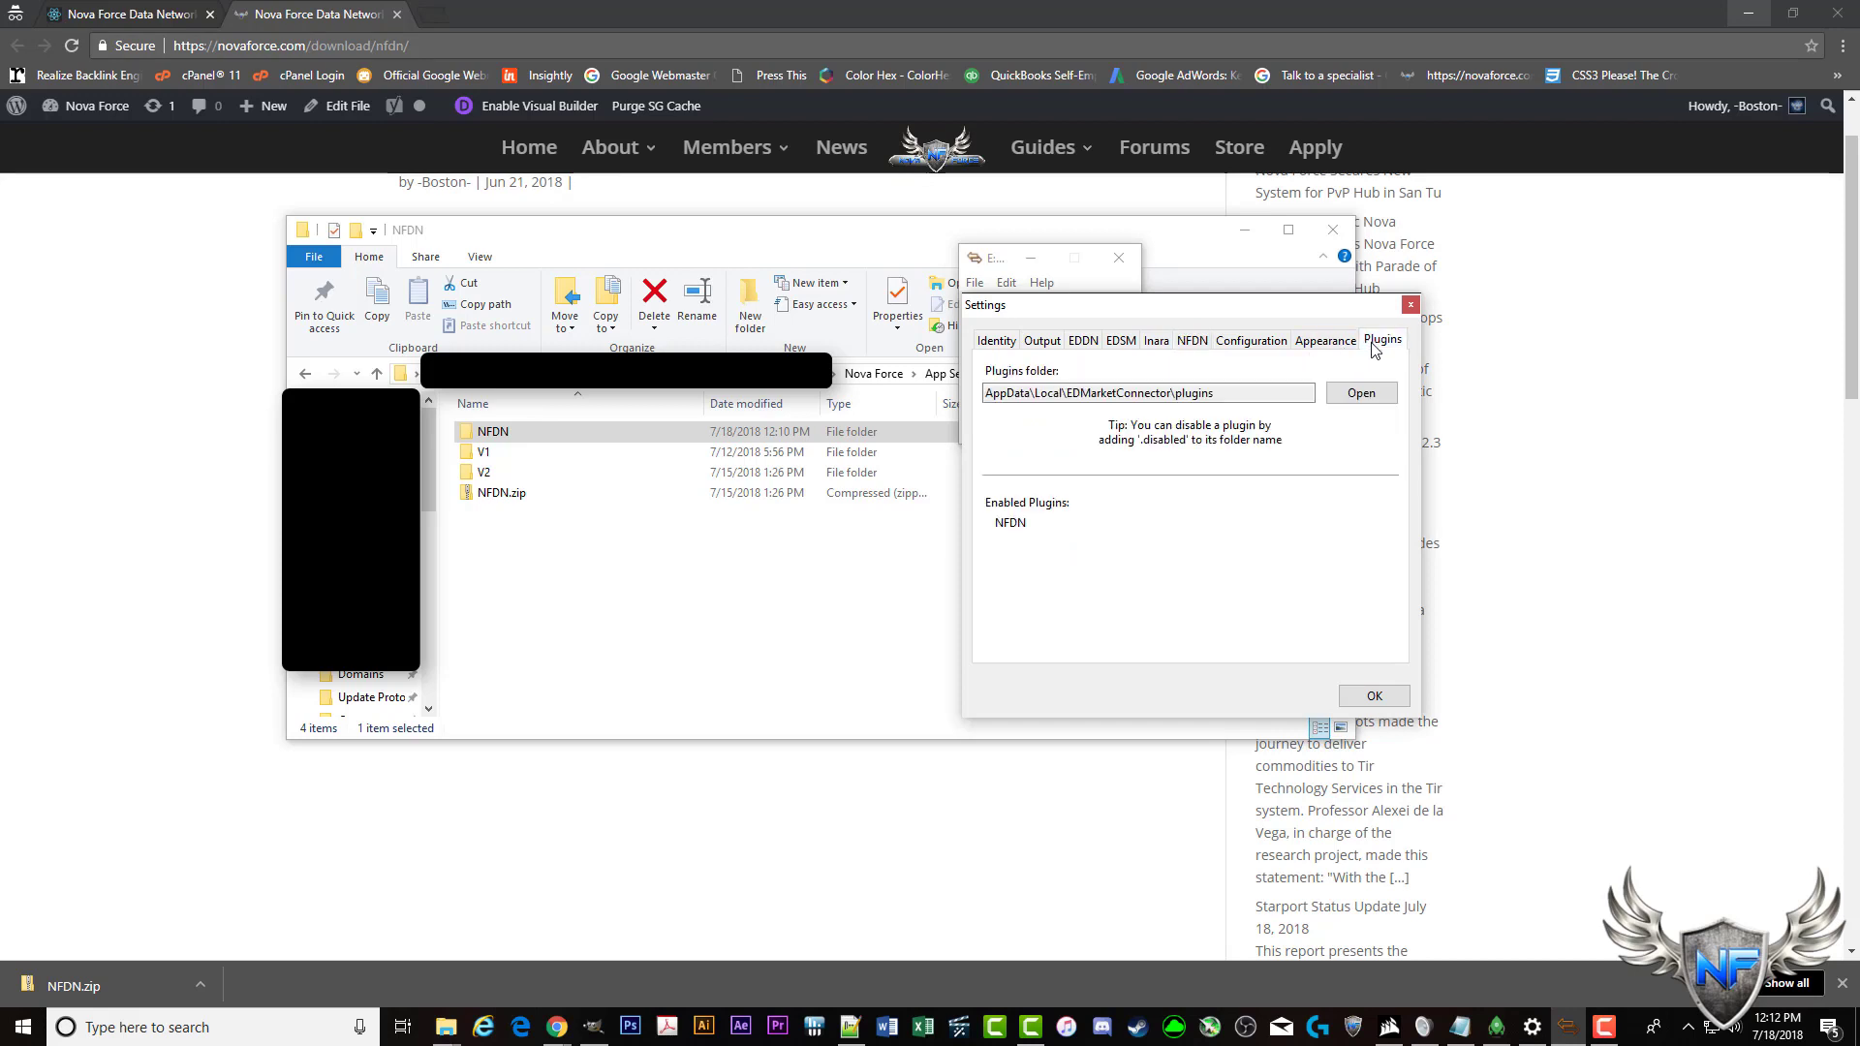
pyautogui.click(1357, 394)
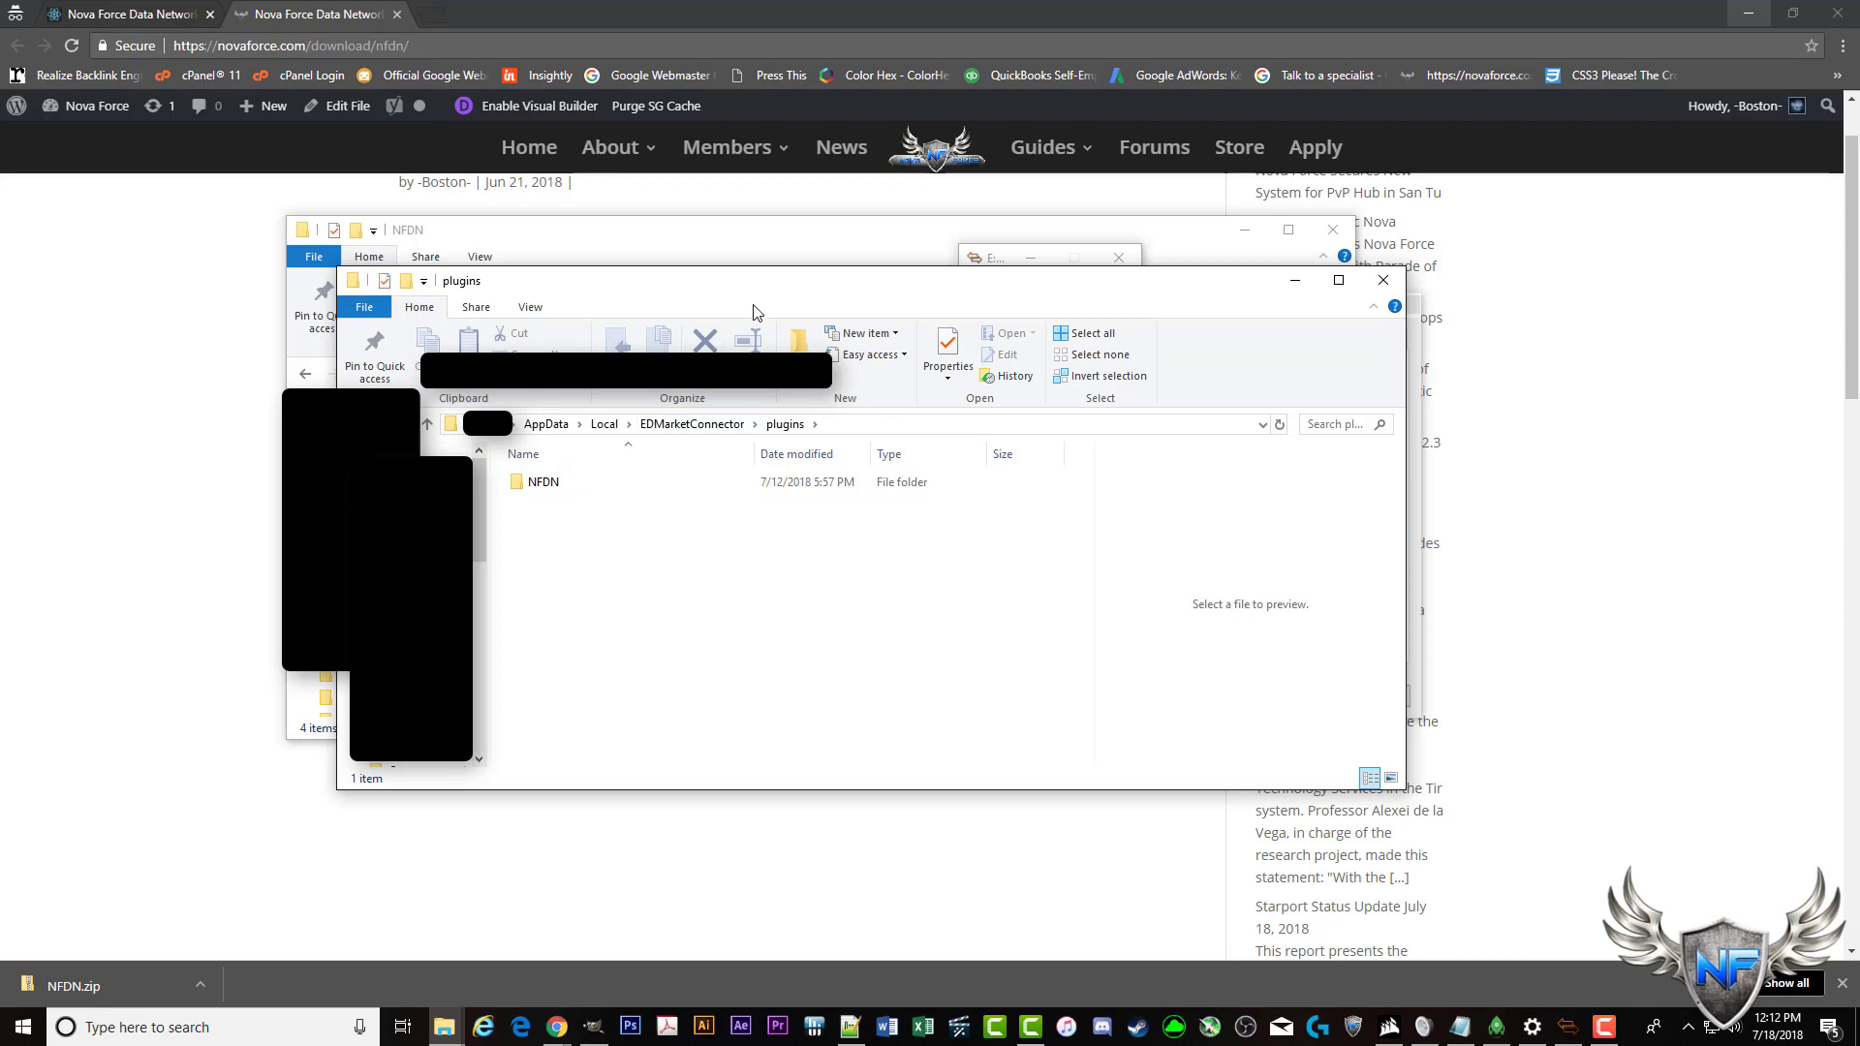
# - Move the plugins window aside and copy the extracted NFDN folder
pyautogui.moveTo(937, 281); pyautogui.dragTo(1345, 336)
pyautogui.click(529, 431)
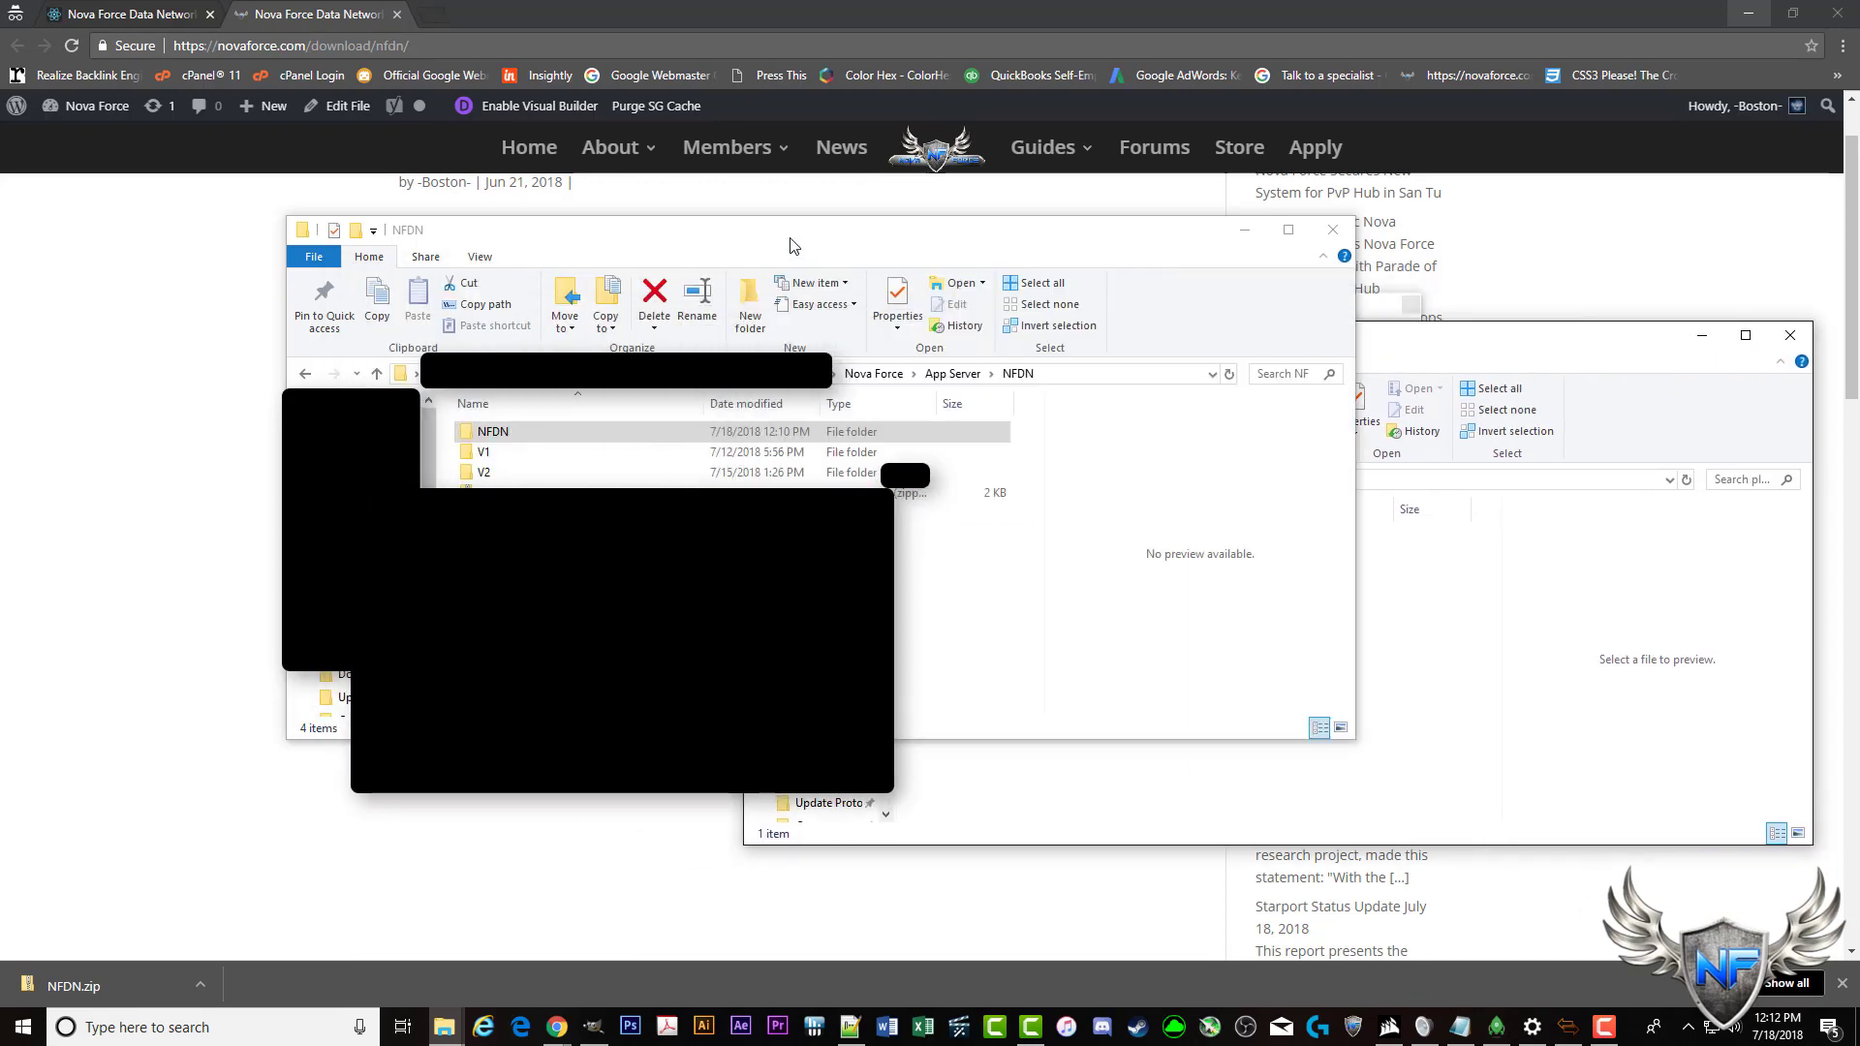
pyautogui.rightClick(528, 428)
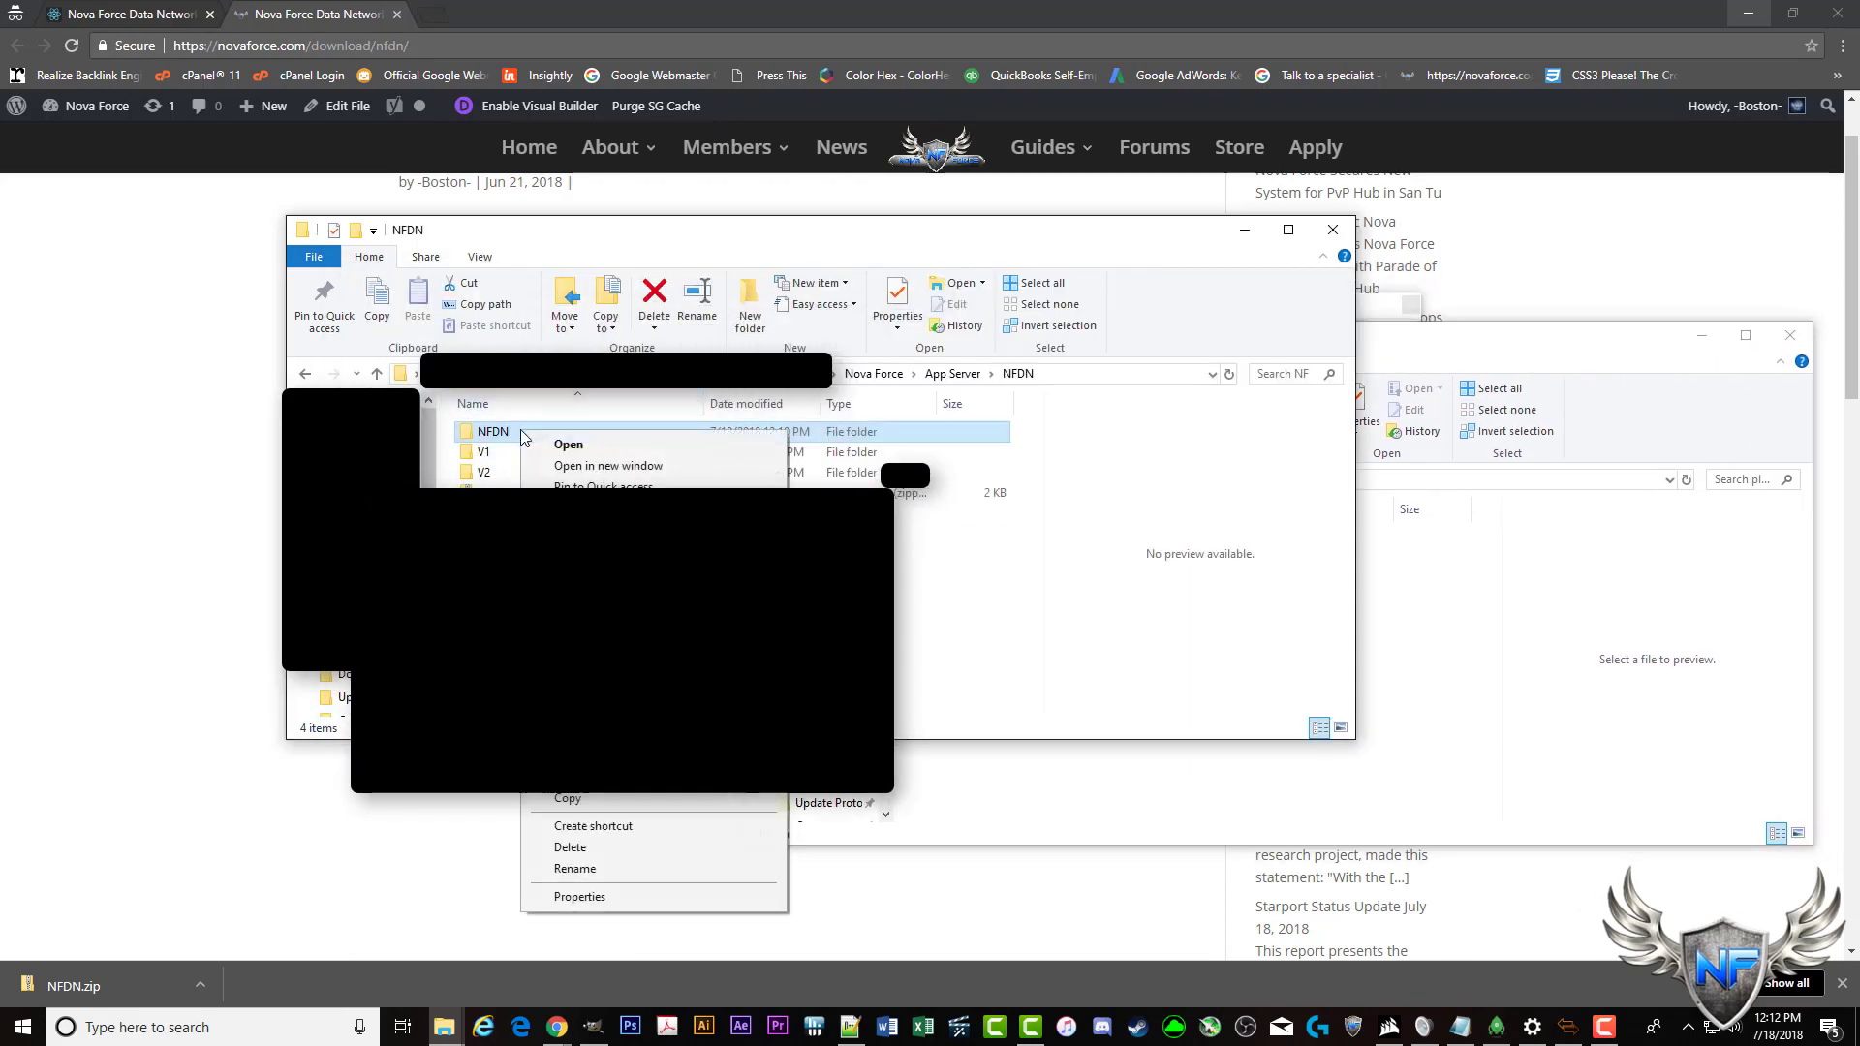
pyautogui.click(602, 801)
# - Check the NFDN folder in the EDMarketConnector plugins folder and close that window
pyautogui.click(1450, 355)
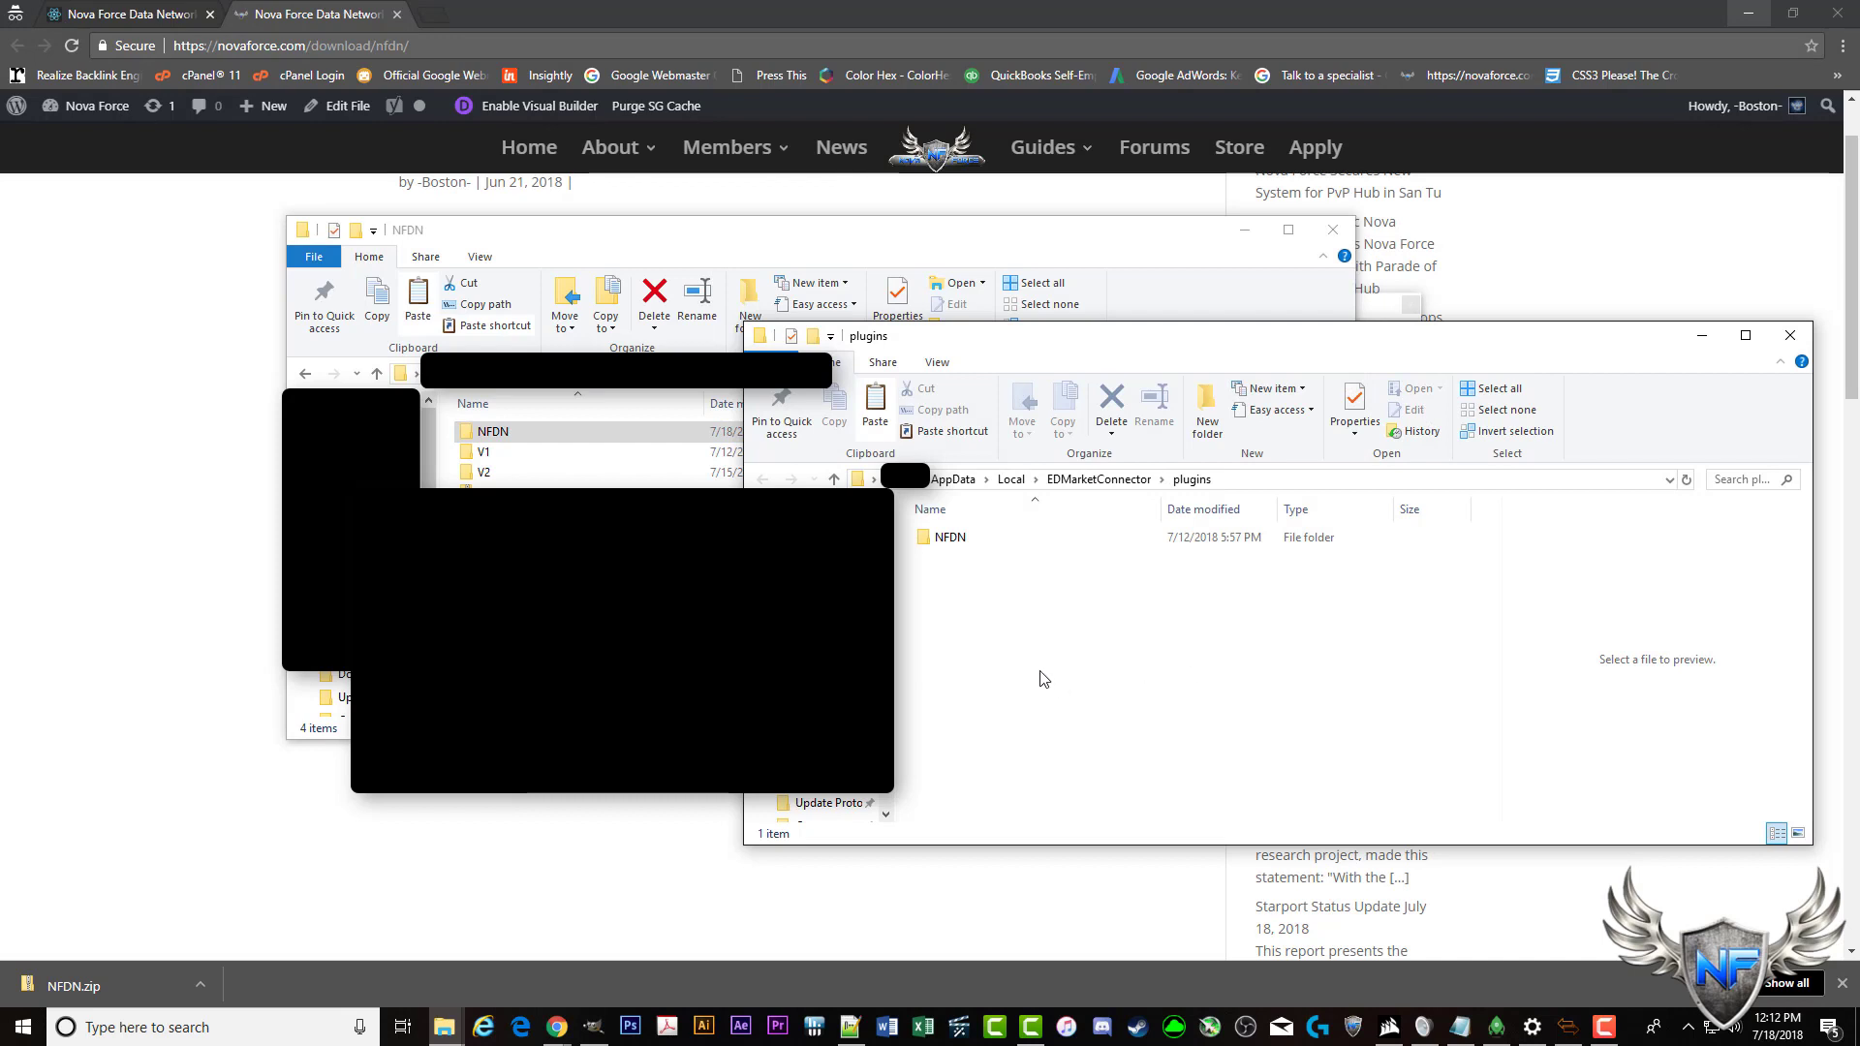
pyautogui.click(995, 540)
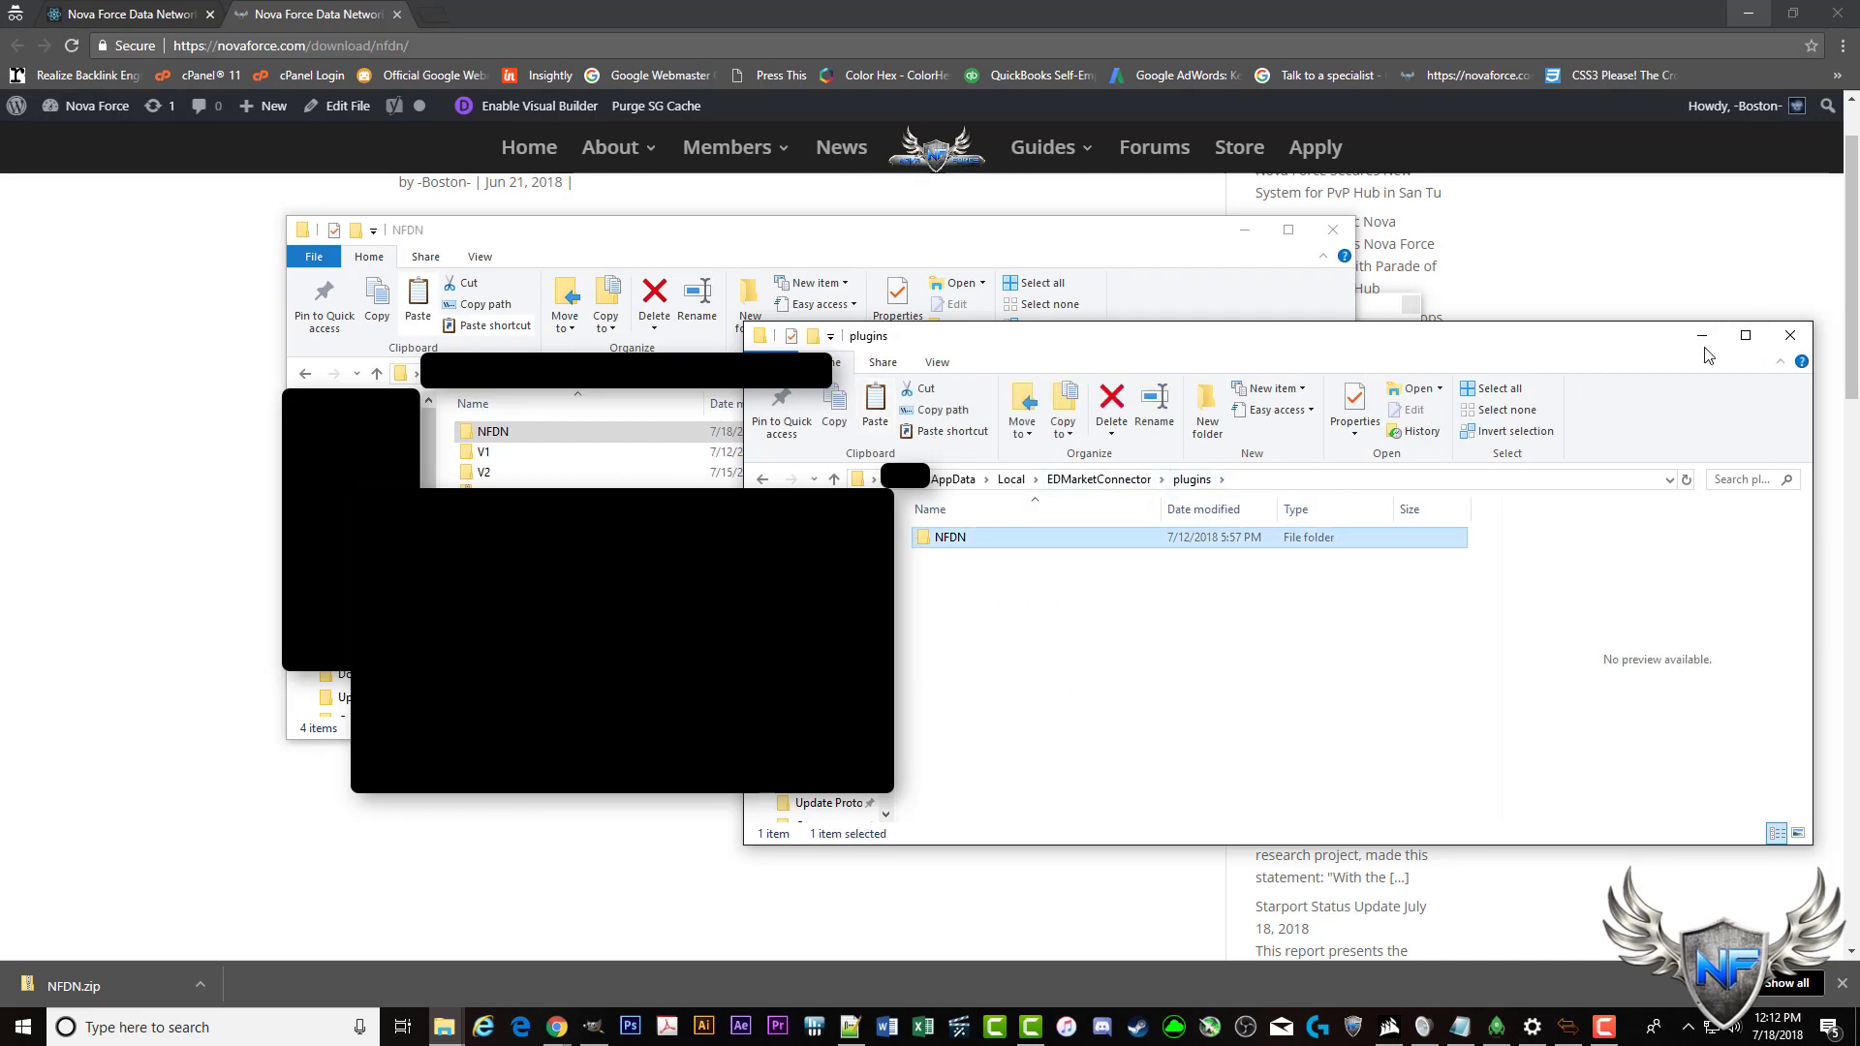
pyautogui.click(1789, 335)
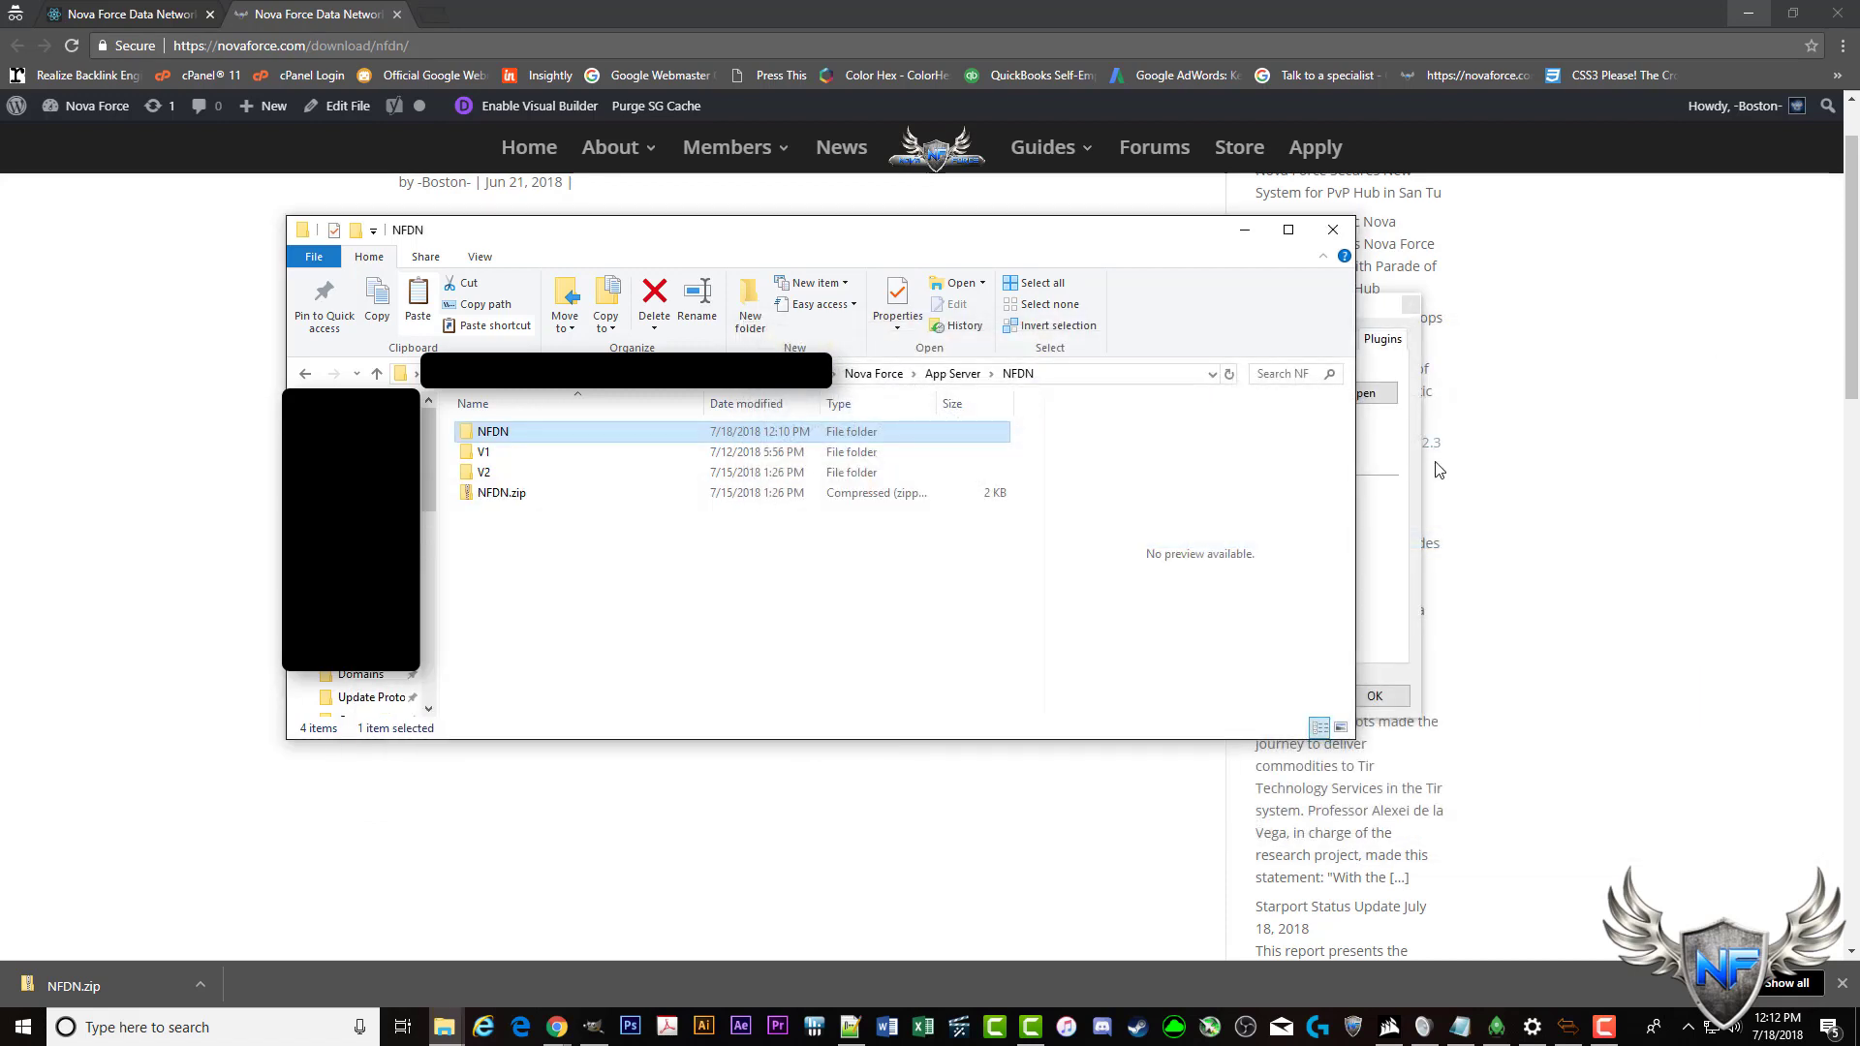
# - Confirm and close the EDMC settings, and reopen them to view the NFDN email and password configuration
pyautogui.click(1402, 485)
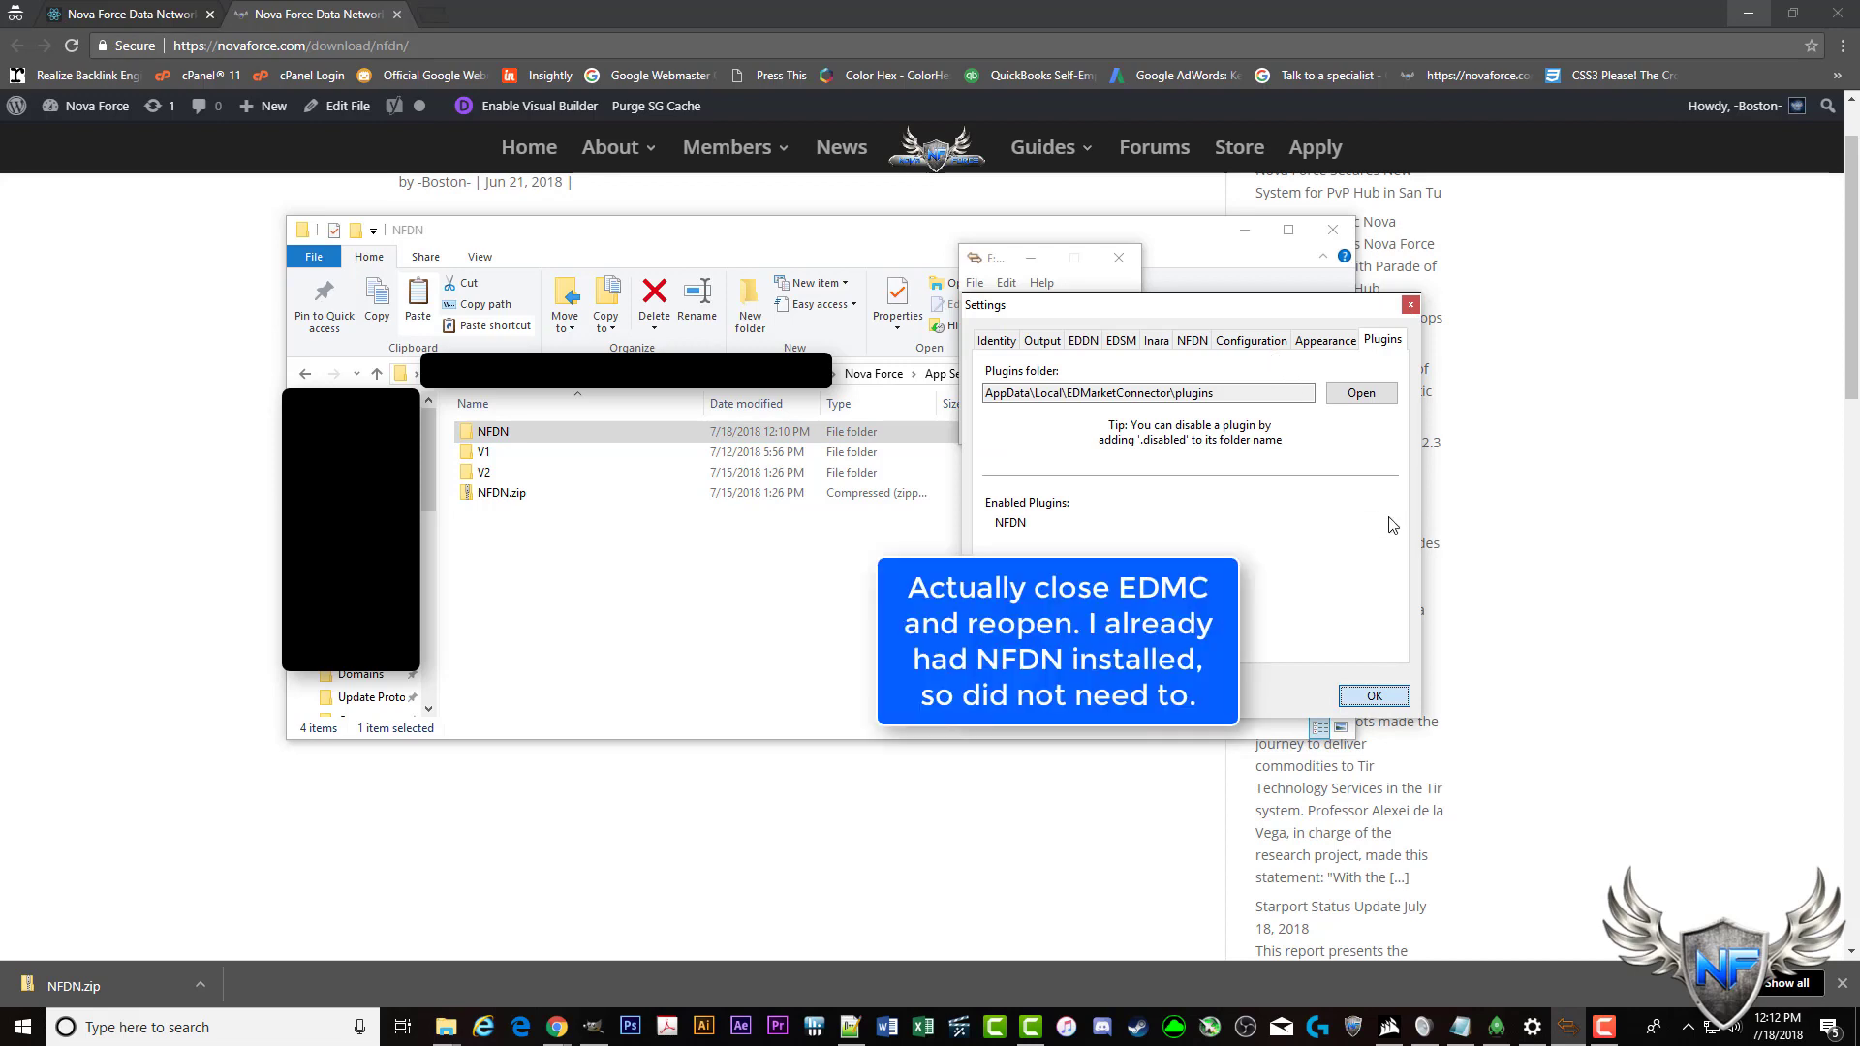
pyautogui.click(1378, 692)
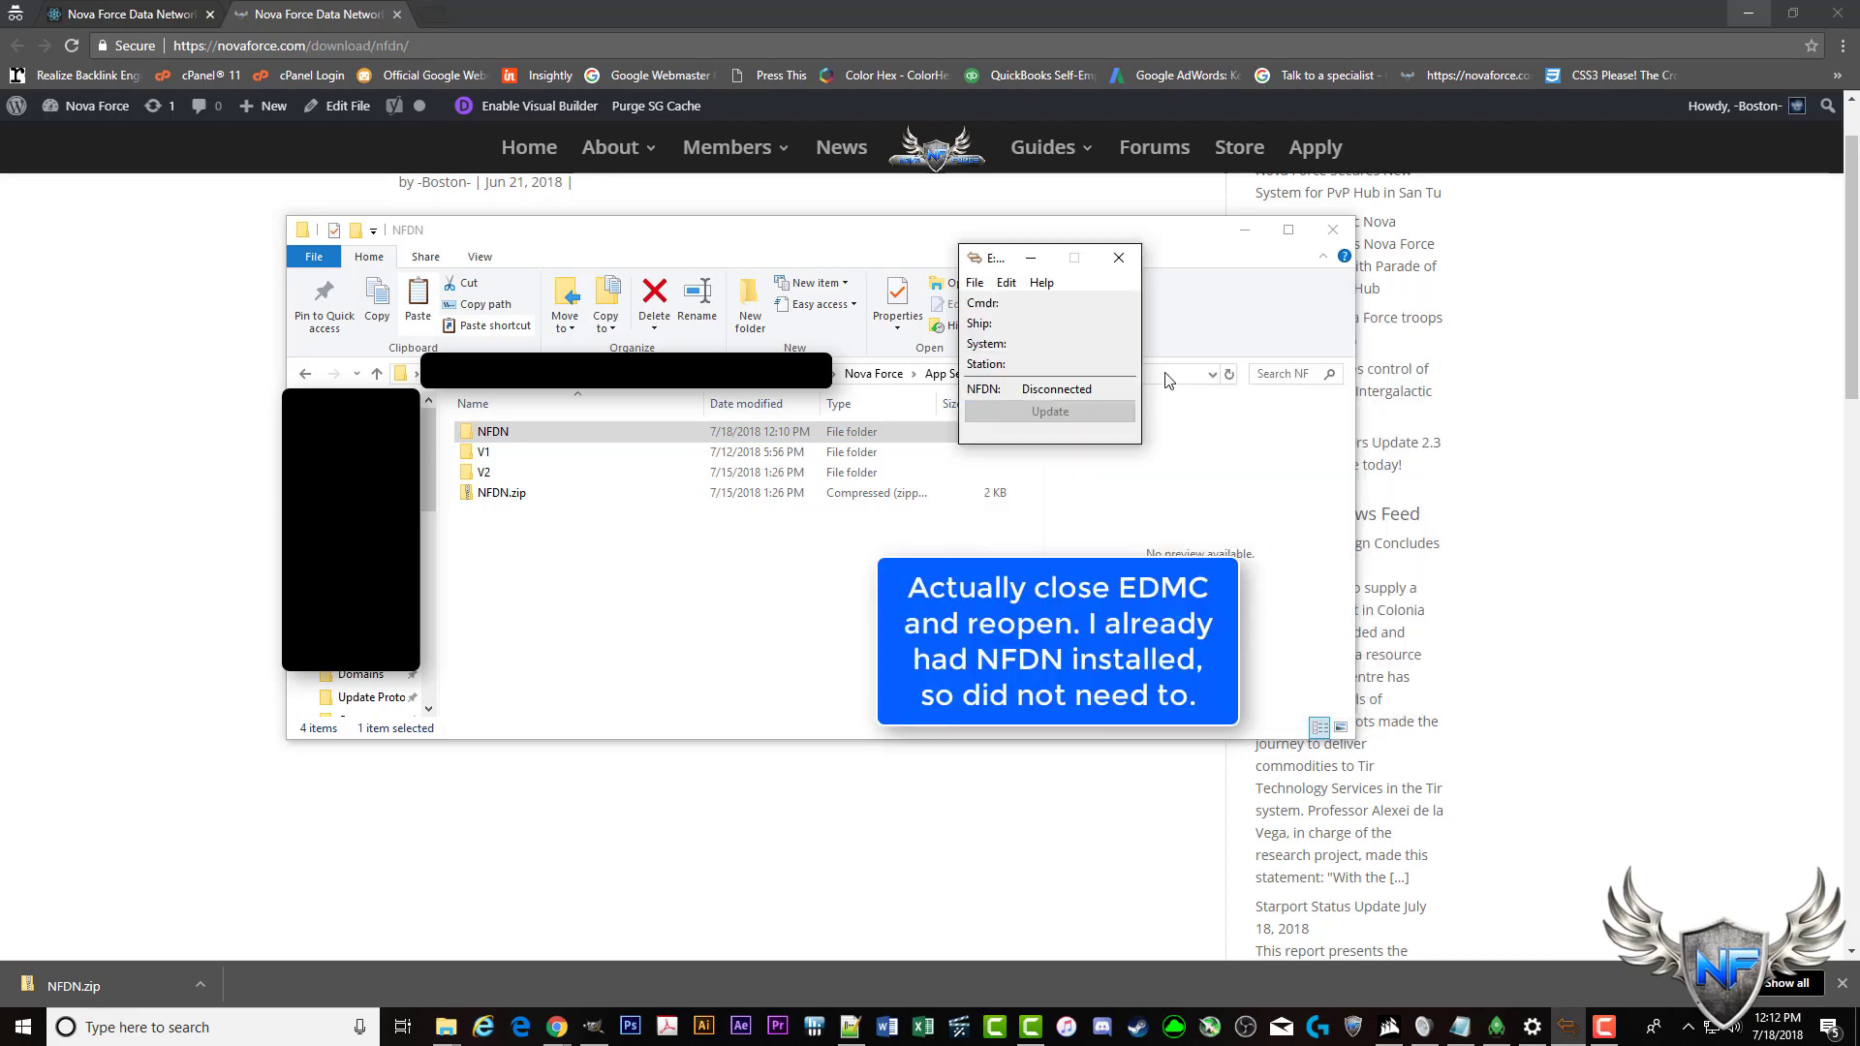
pyautogui.click(974, 284)
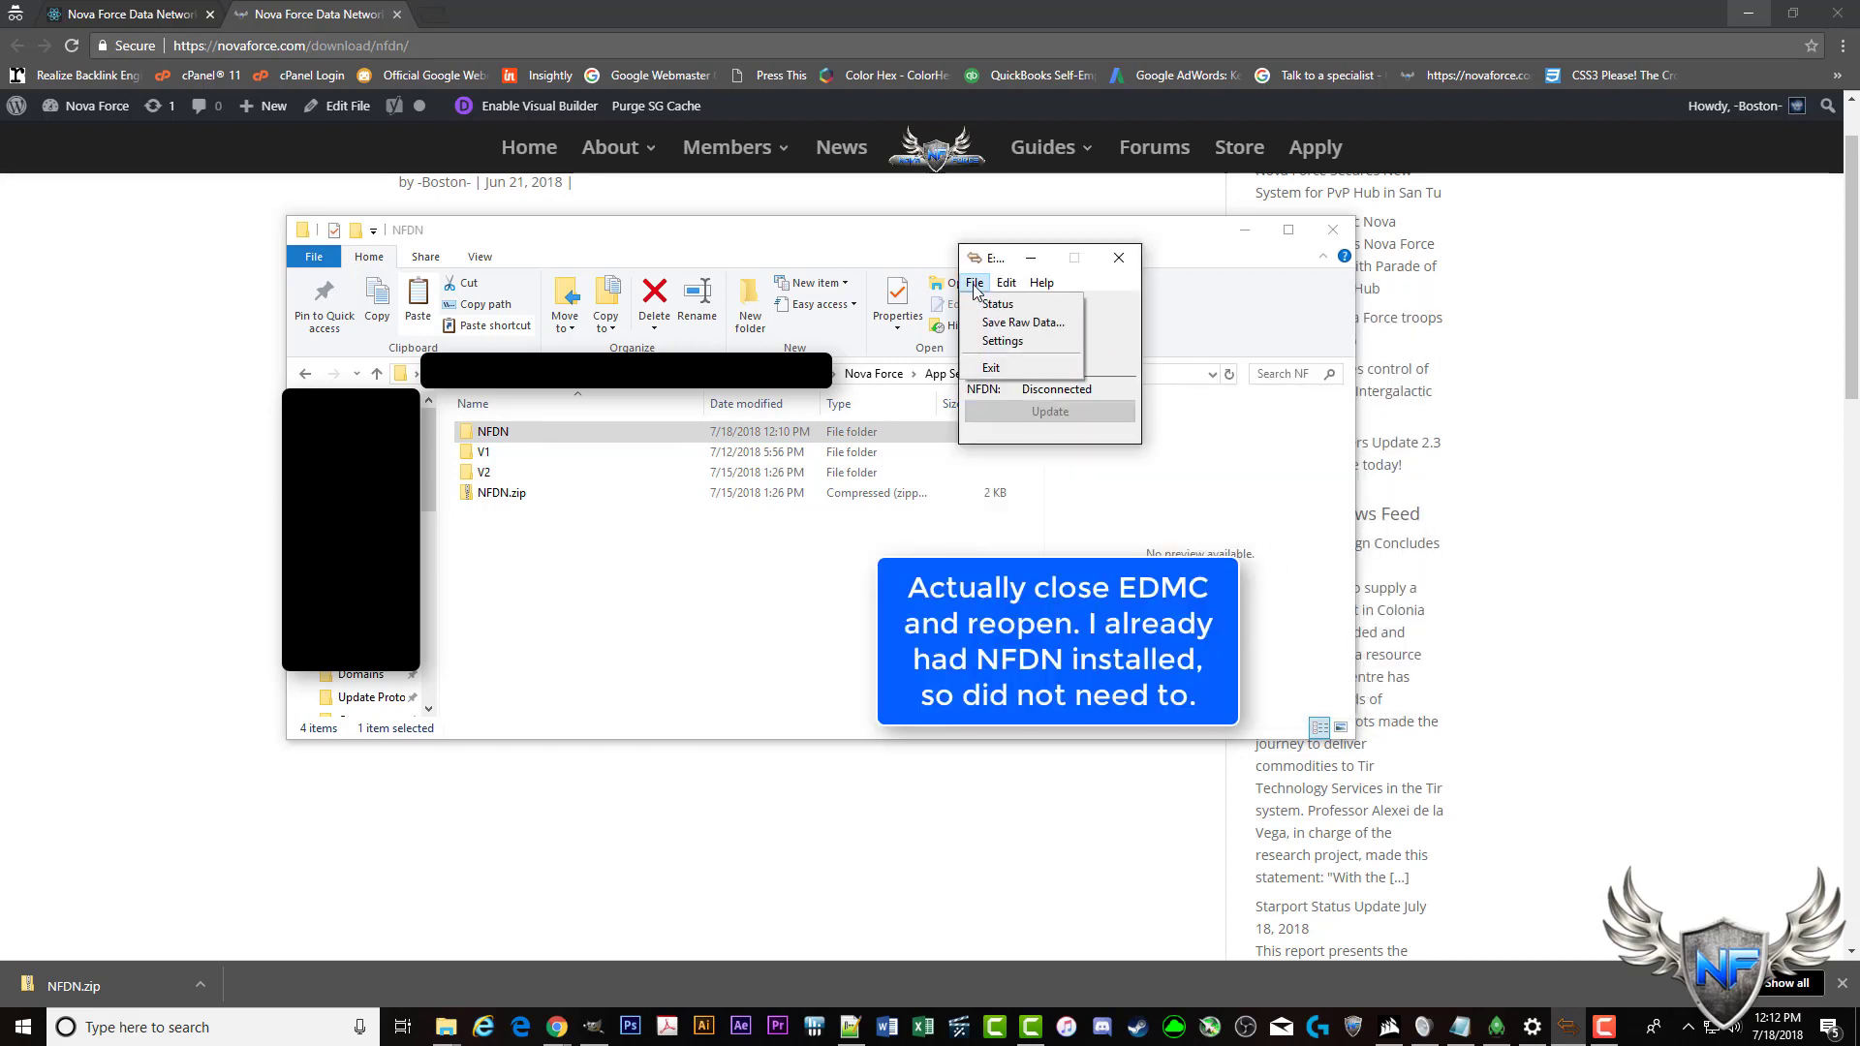
pyautogui.click(1000, 341)
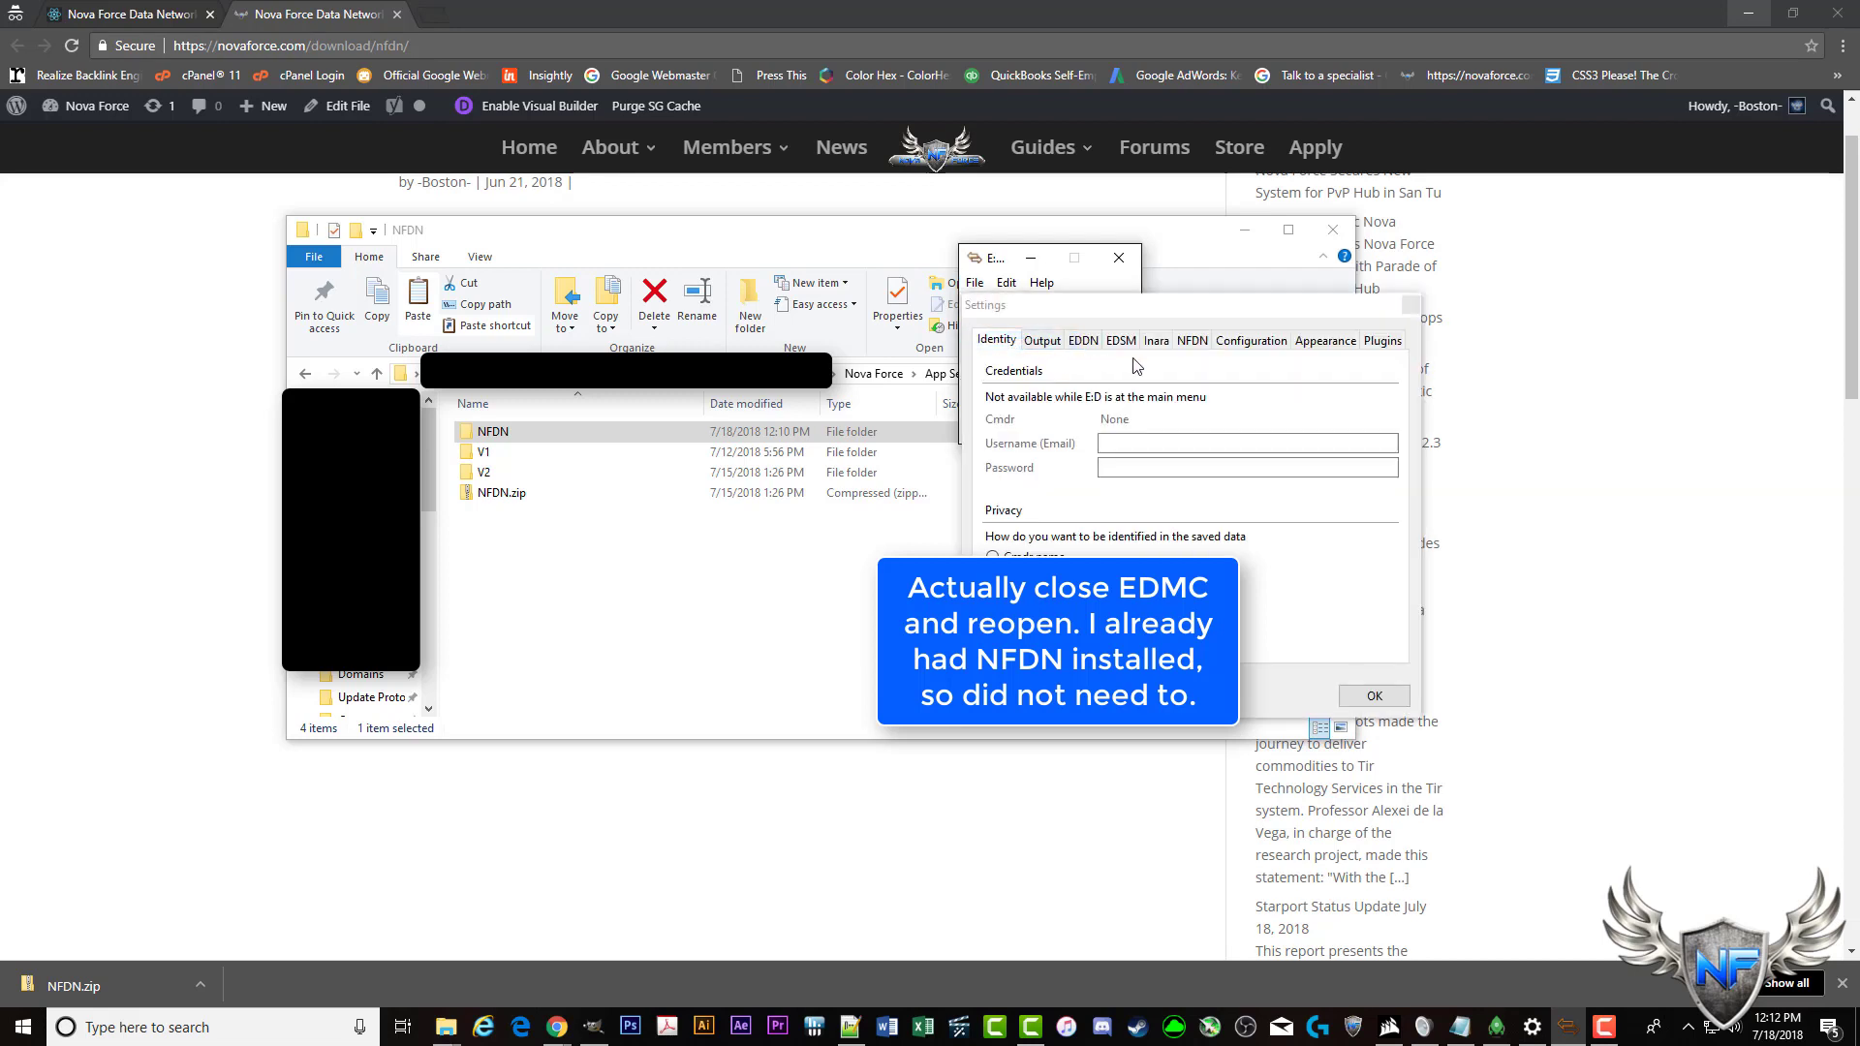
pyautogui.click(1198, 345)
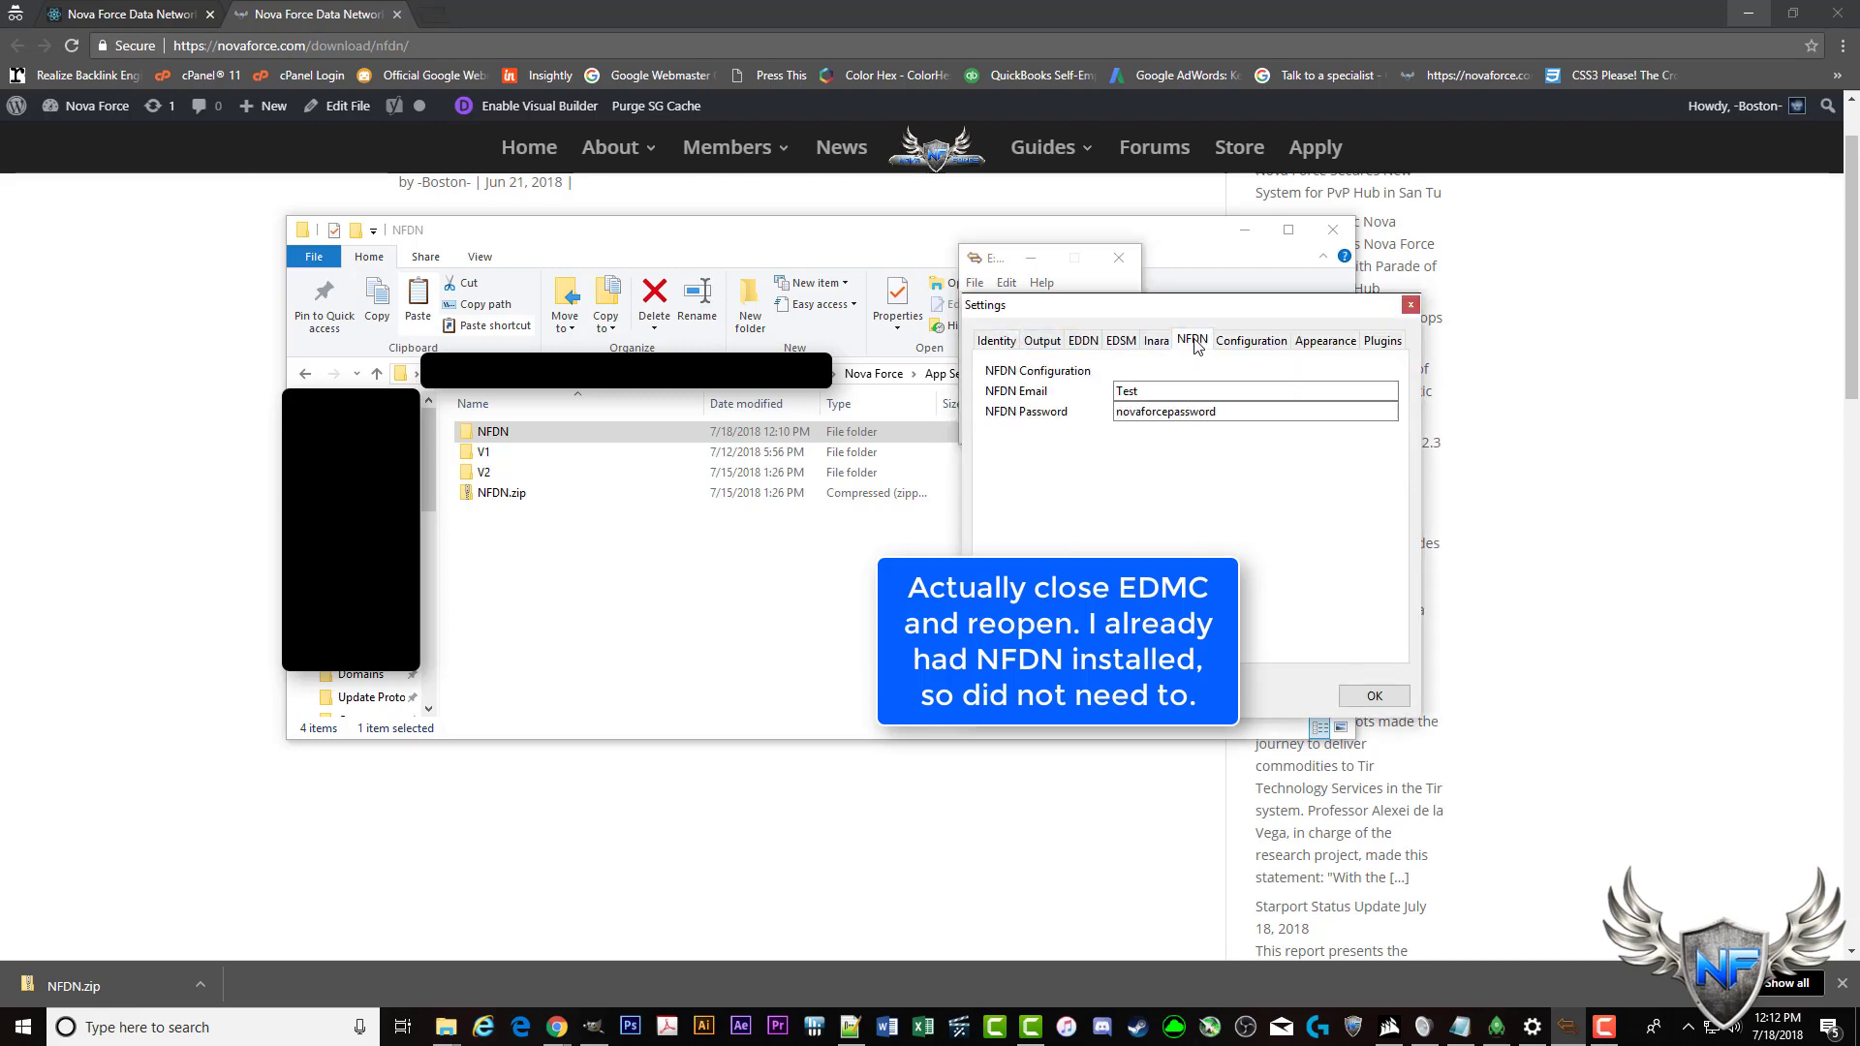
# - Go through the NFDN email and password fields in the EDMC settings, and confirm the settings
pyautogui.click(1155, 390)
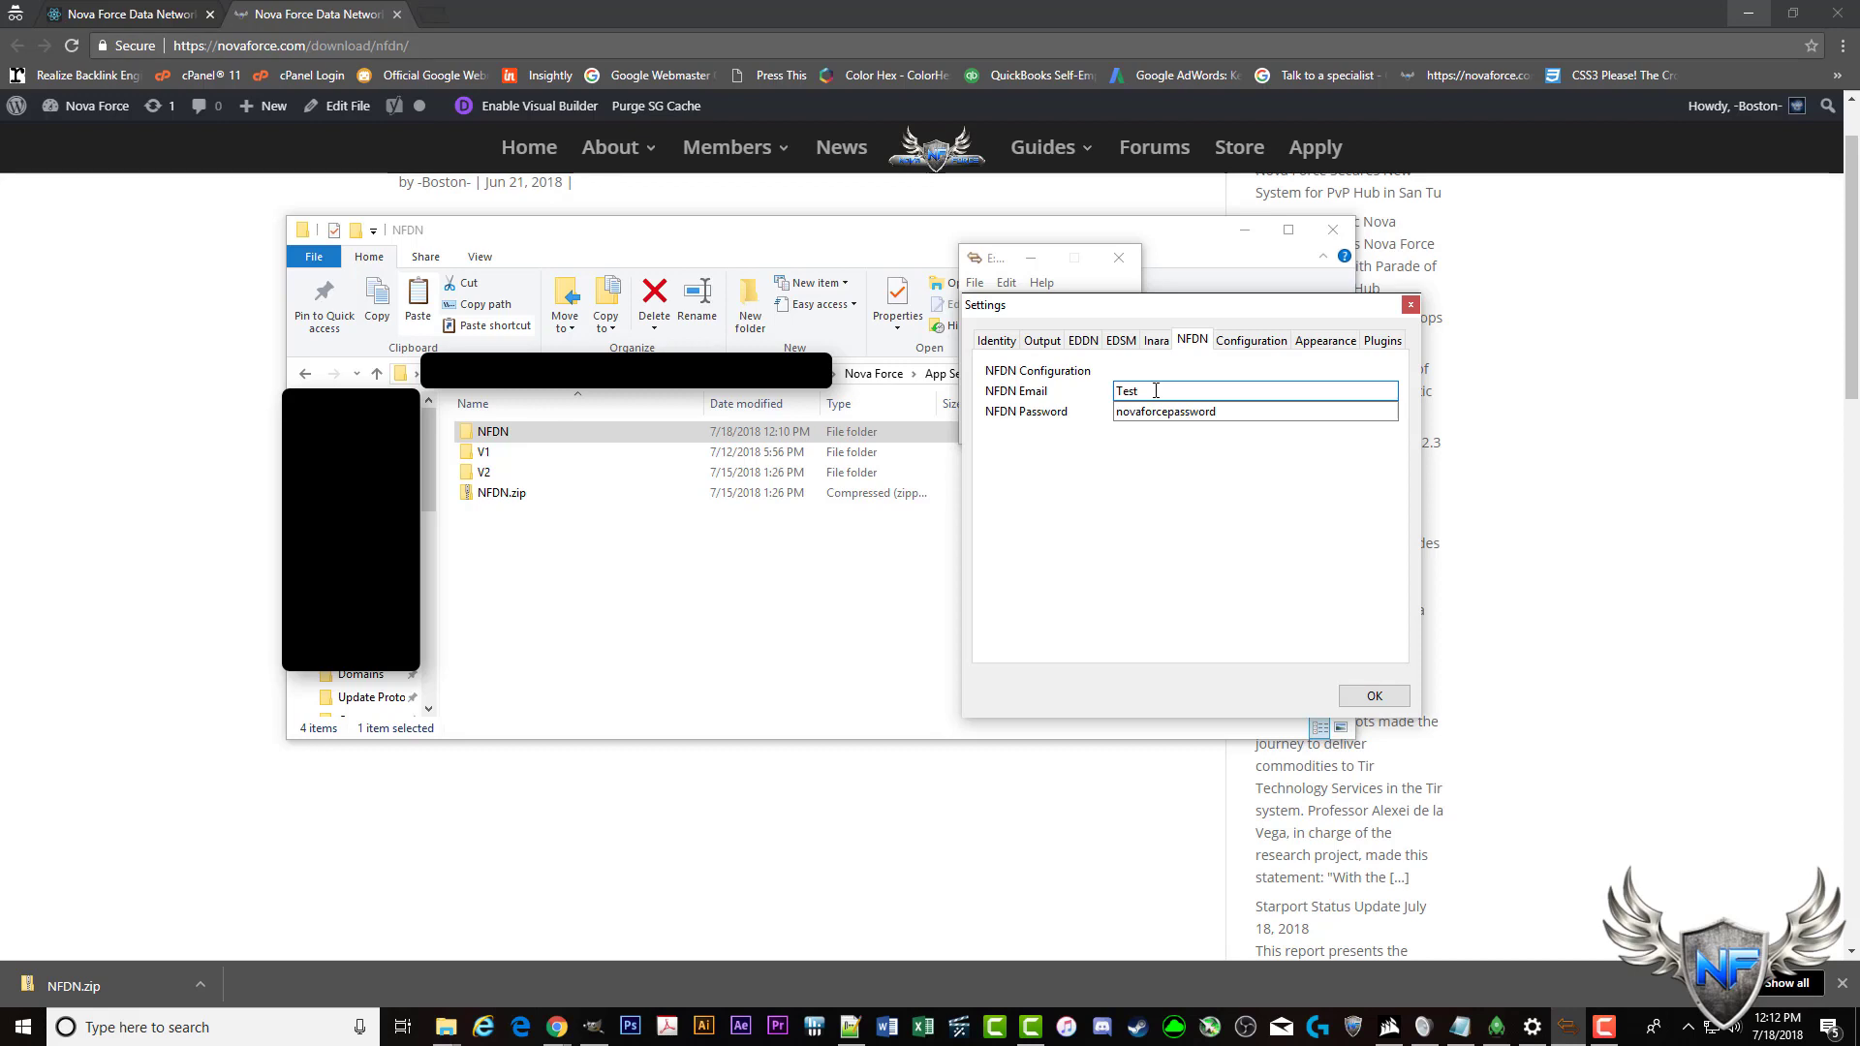
pyautogui.click(1278, 413)
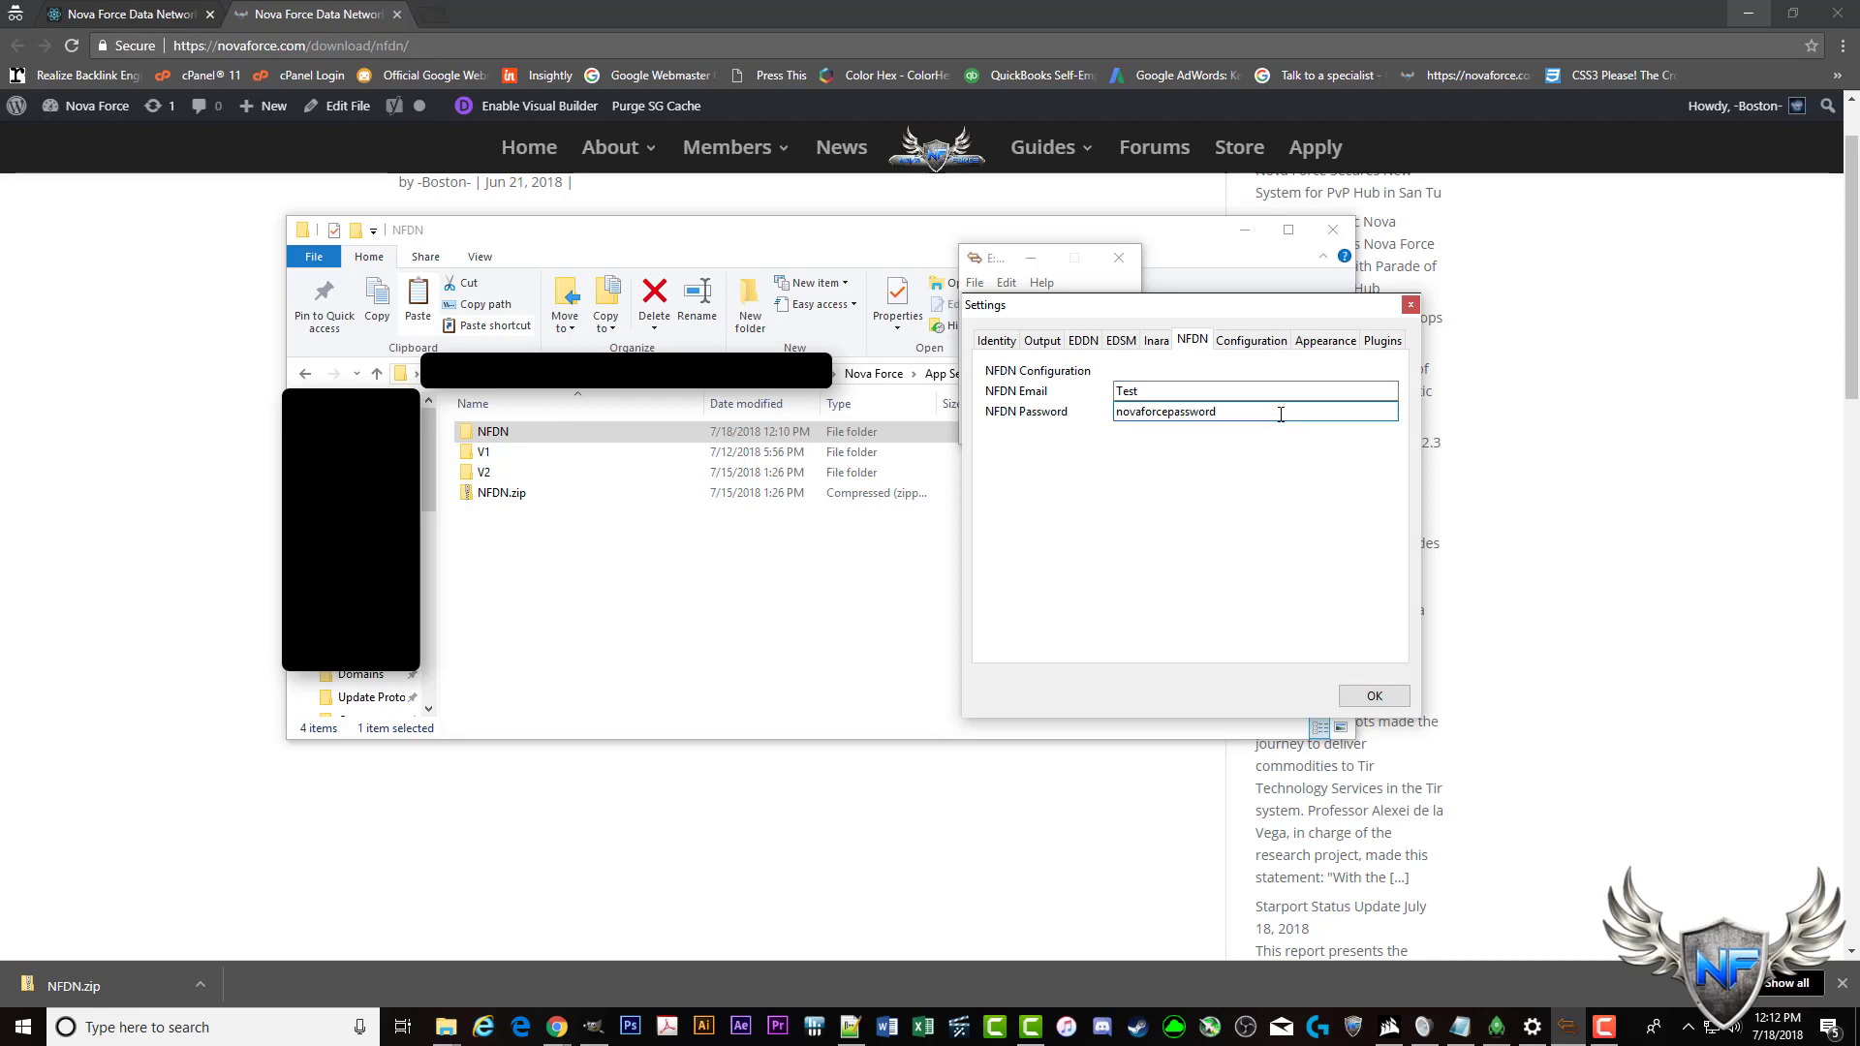
pyautogui.click(1371, 690)
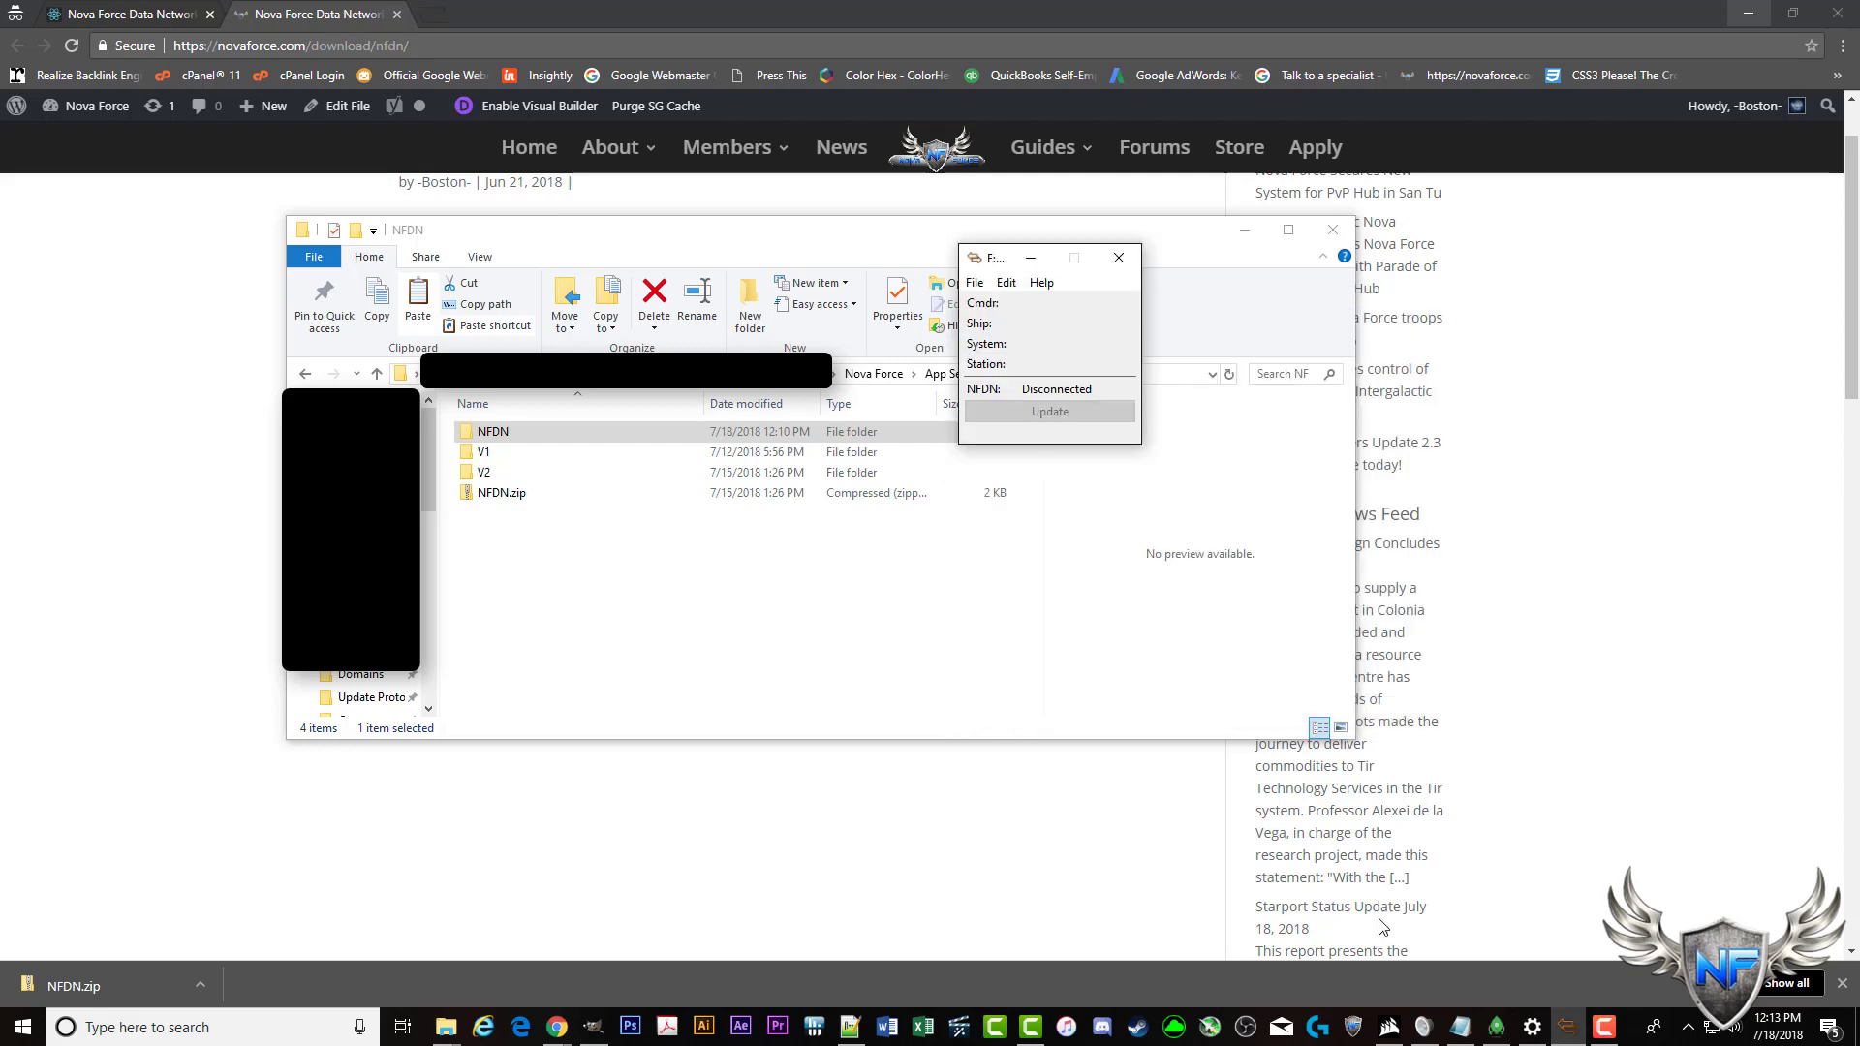
# - Open the Nova Force Launcher, start Elite, EDMC and Voice Attack through Steam, and bring the launcher back up over the running game
pyautogui.click(1353, 1026)
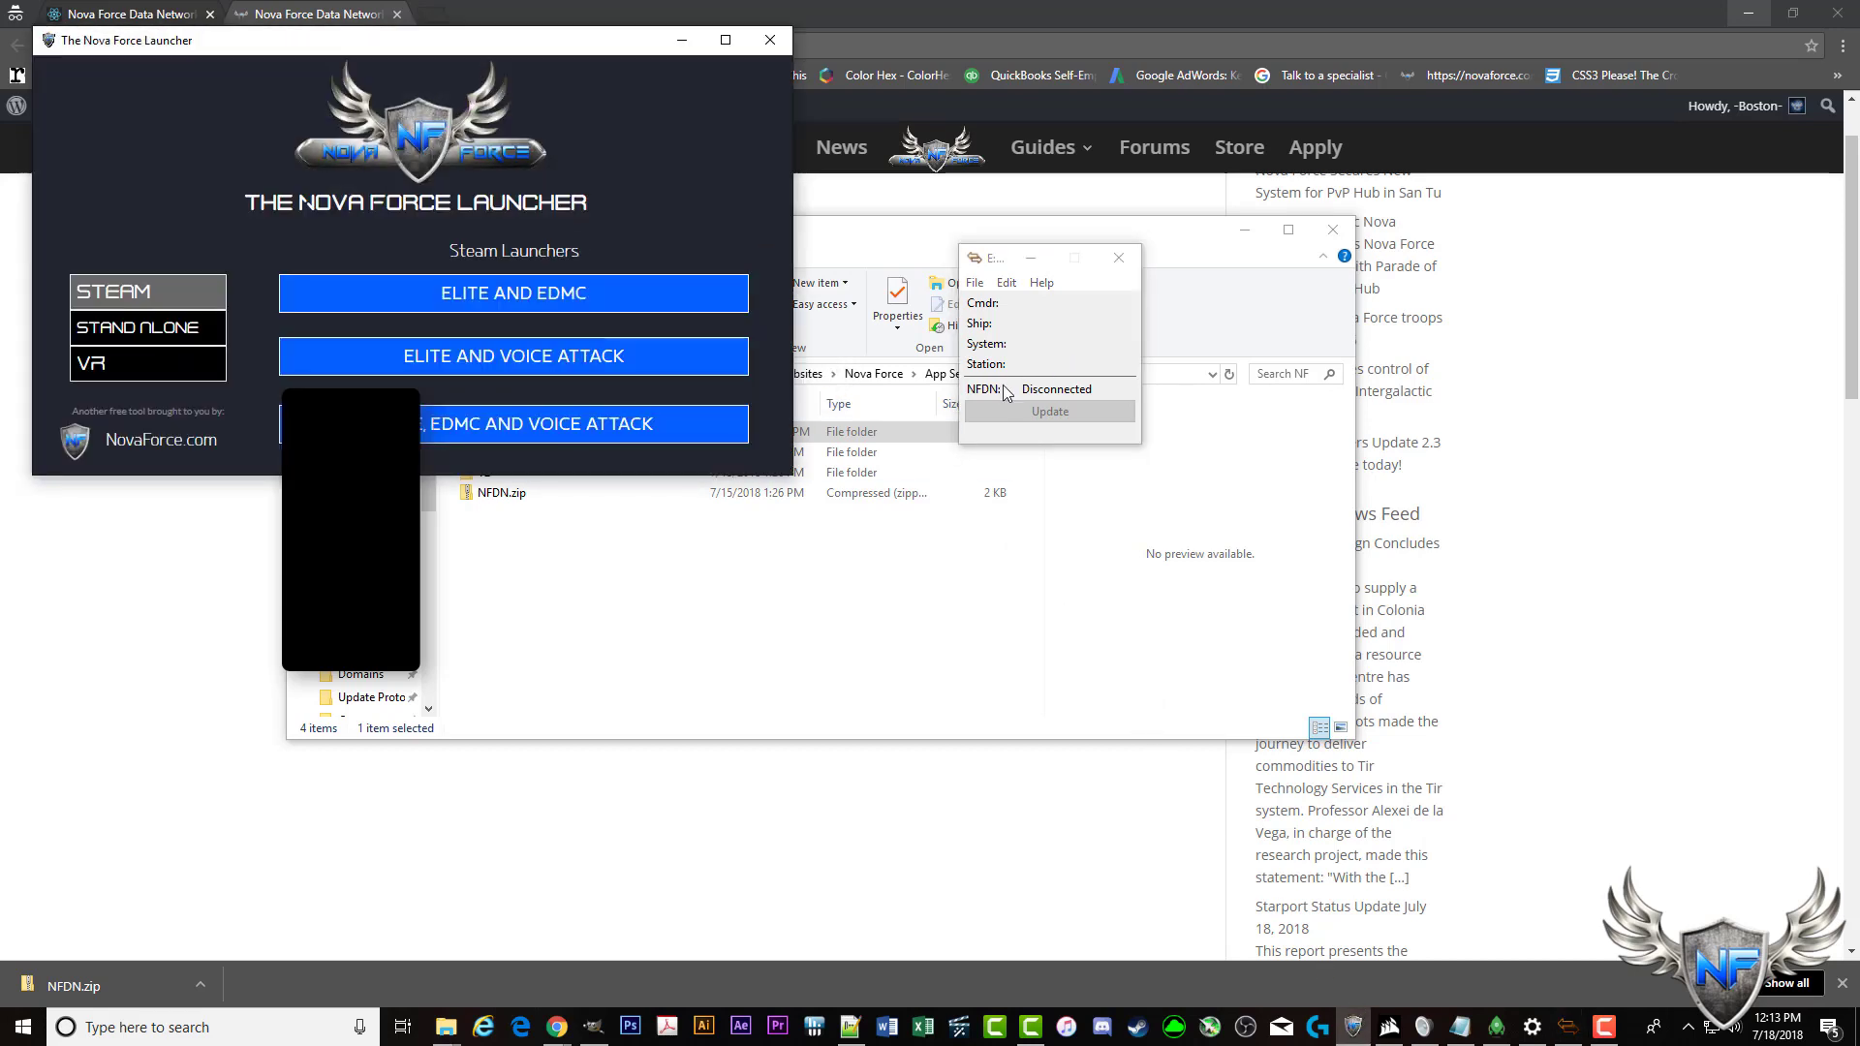
pyautogui.click(559, 429)
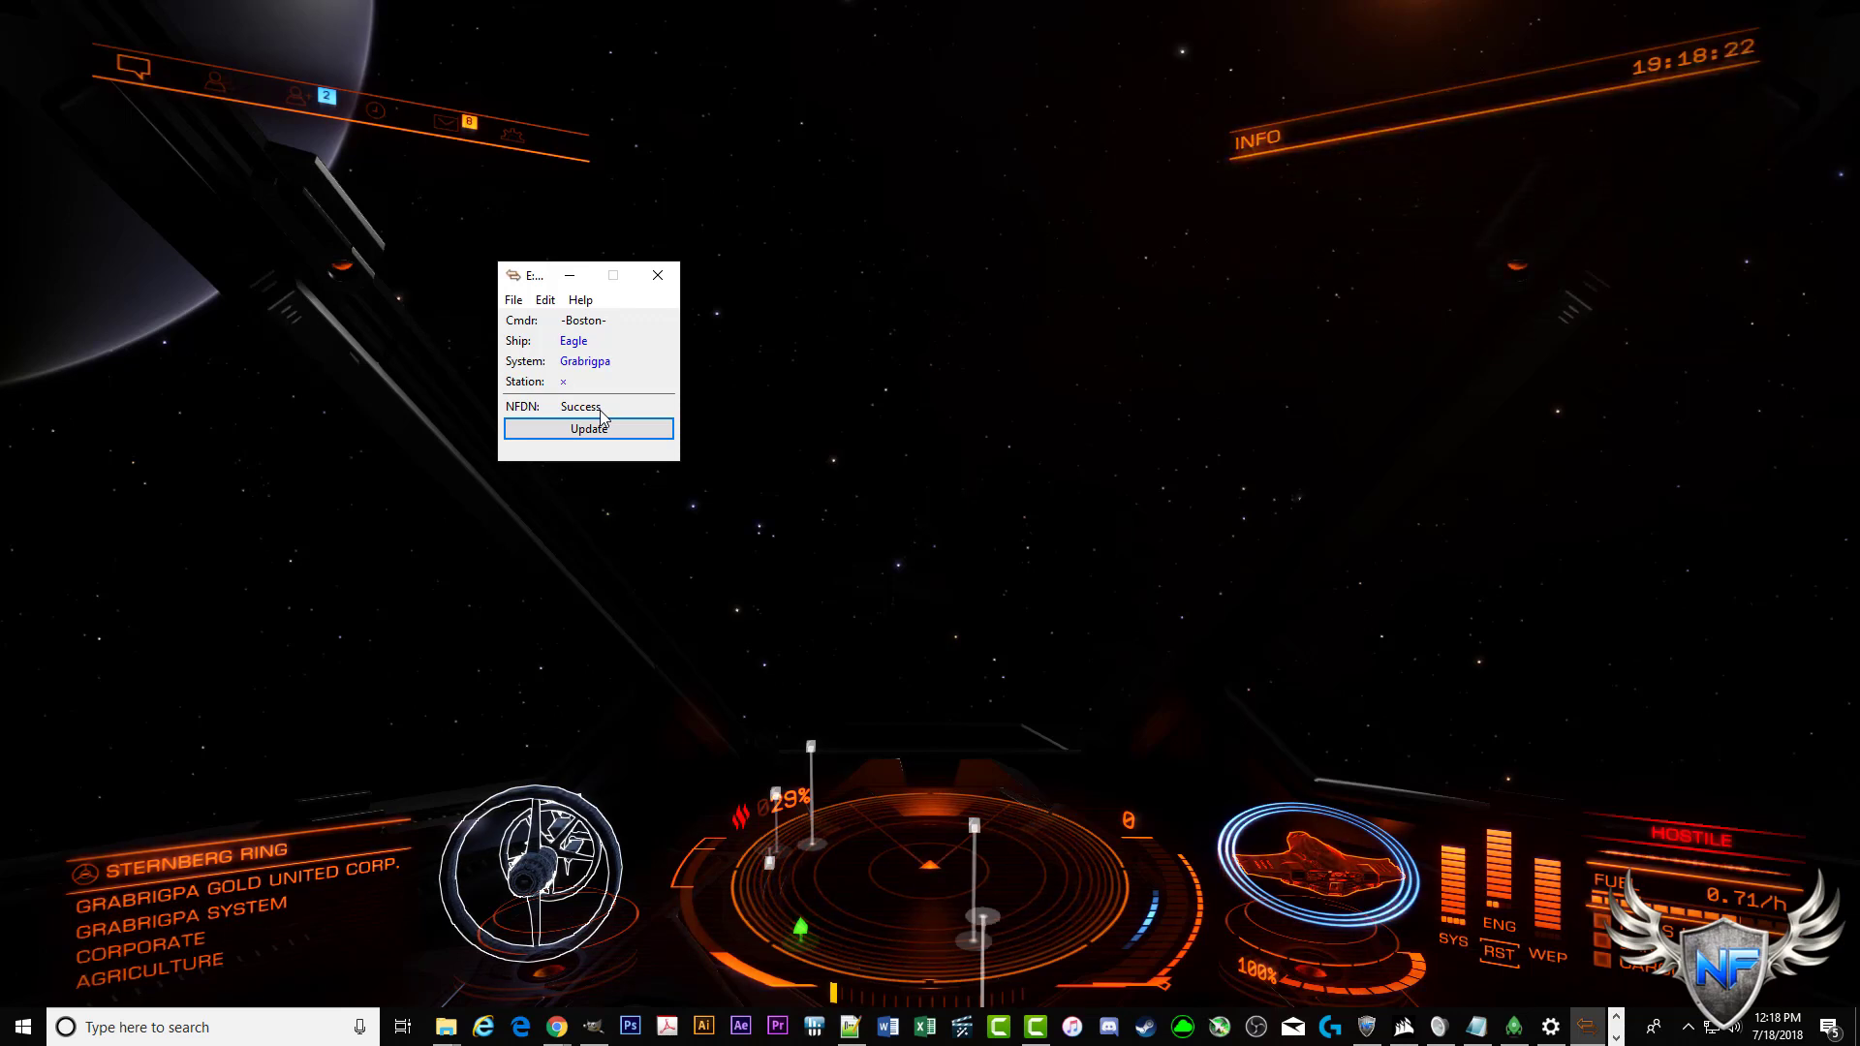
pyautogui.click(1367, 1027)
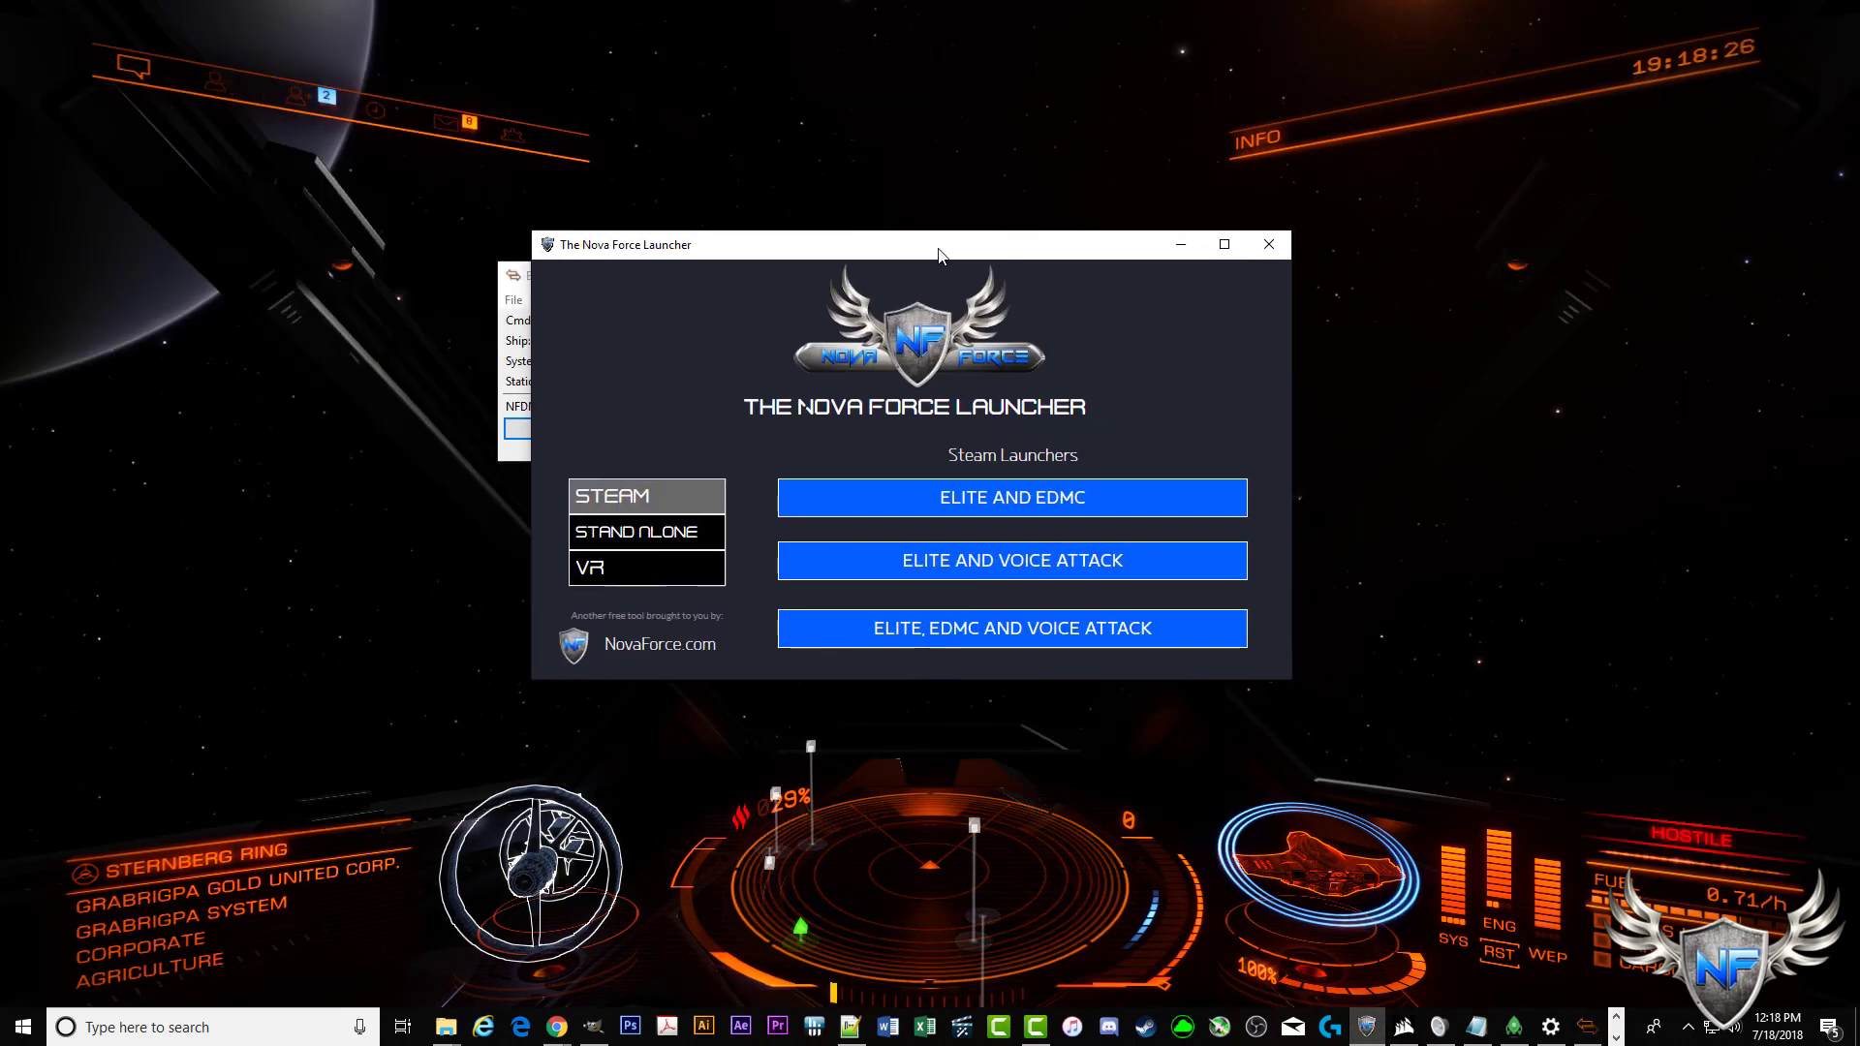